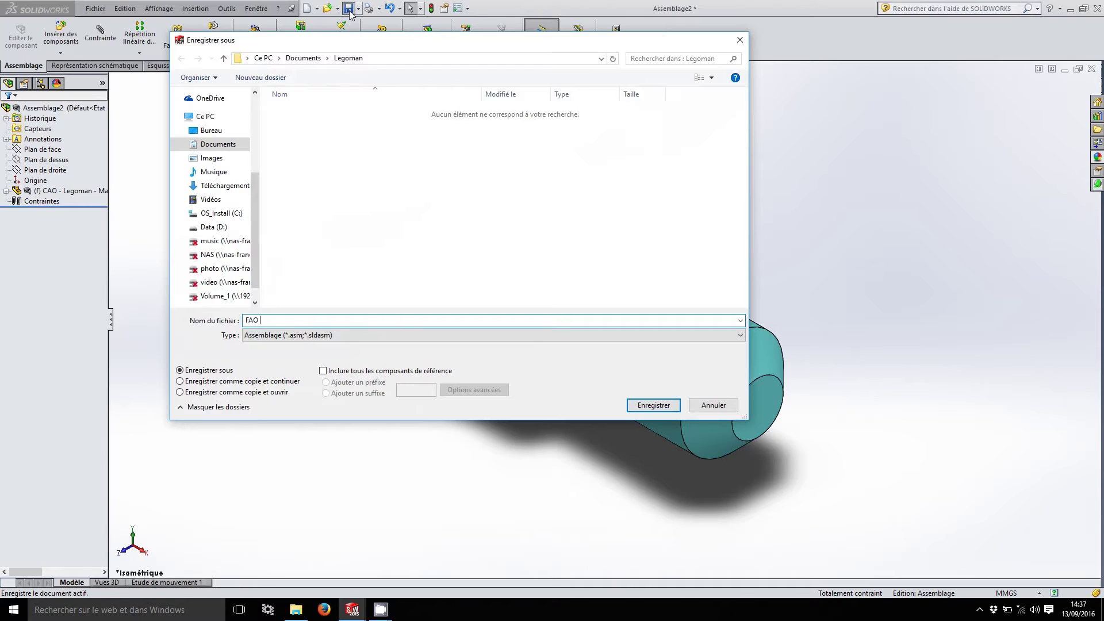
Step: Save the assembly under the name FAO - Legoman - Main, followed by the author's full name
{"action": "type", "text": "egoman - Main - Franck DIRRINGER"}
{"action": "left_click", "coordinate": [670, 410]}
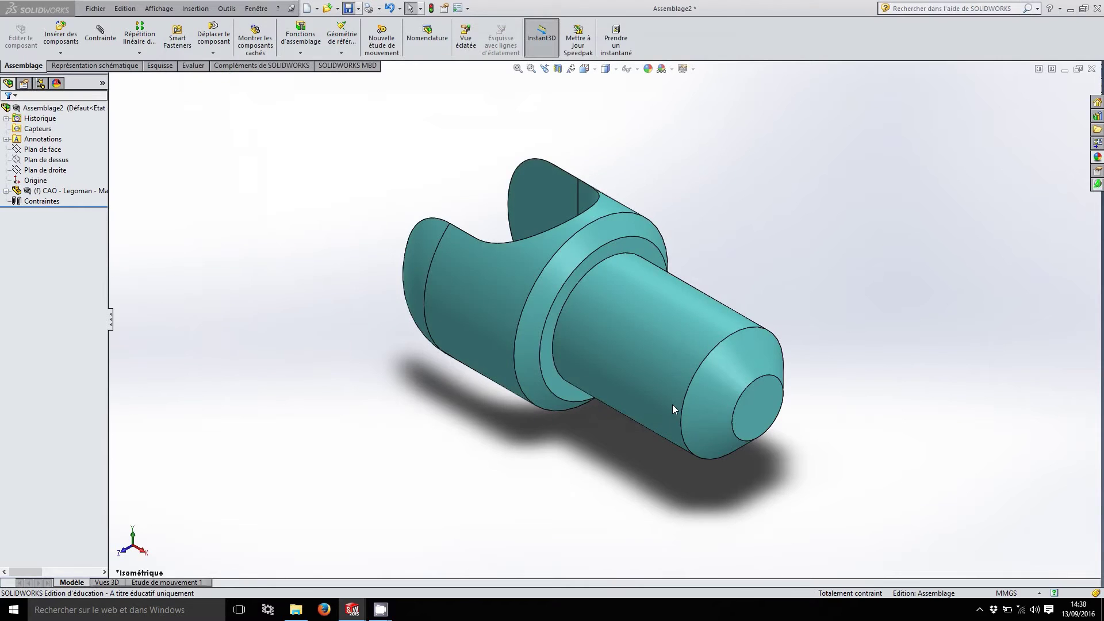
Step: Suppress the Rainure de 4mm feature of the Legoman hand part within the assembly
{"action": "left_click", "coordinate": [6, 191]}
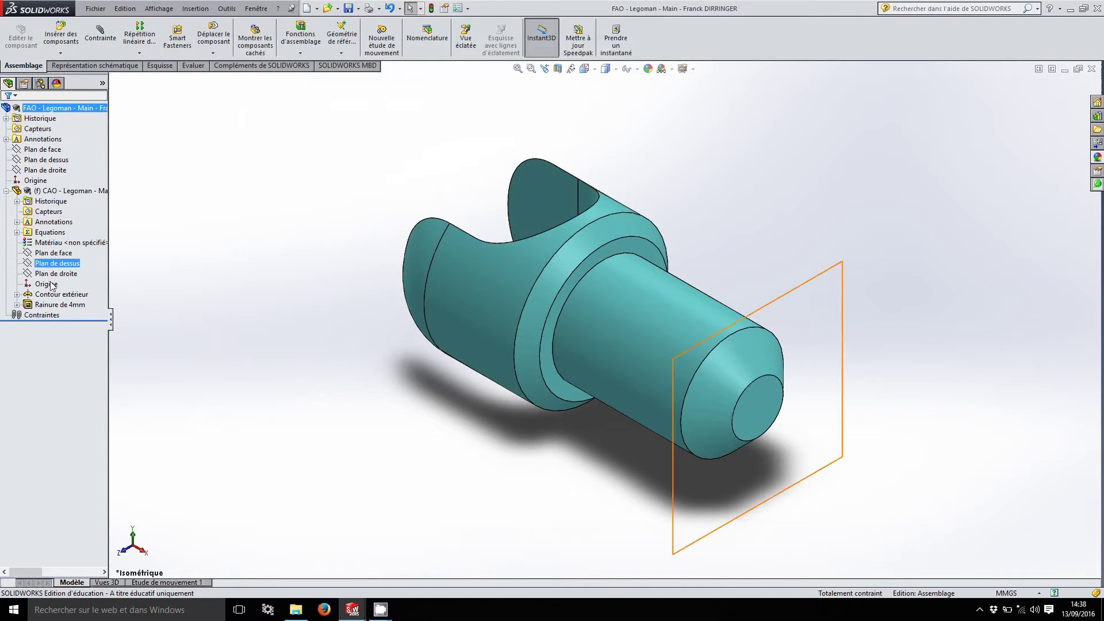
{"action": "right_click", "coordinate": [57, 305]}
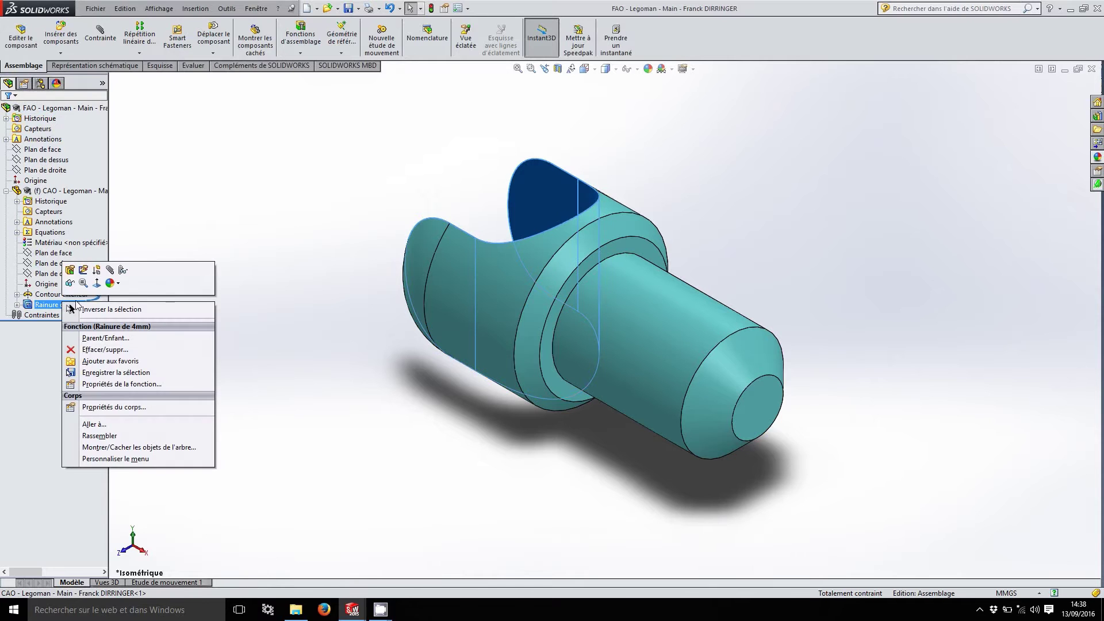
{"action": "left_click", "coordinate": [96, 270]}
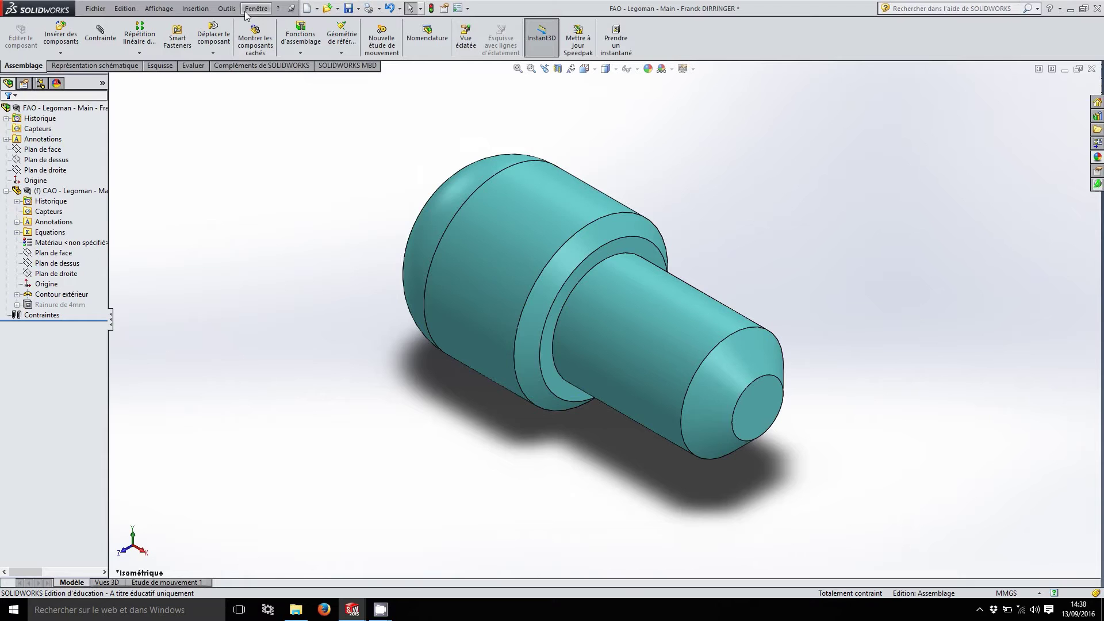
Step: Start the EFICN SW machining add-in on the assembly
{"action": "left_click", "coordinate": [228, 9]}
{"action": "mouse_move", "coordinate": [275, 58]}
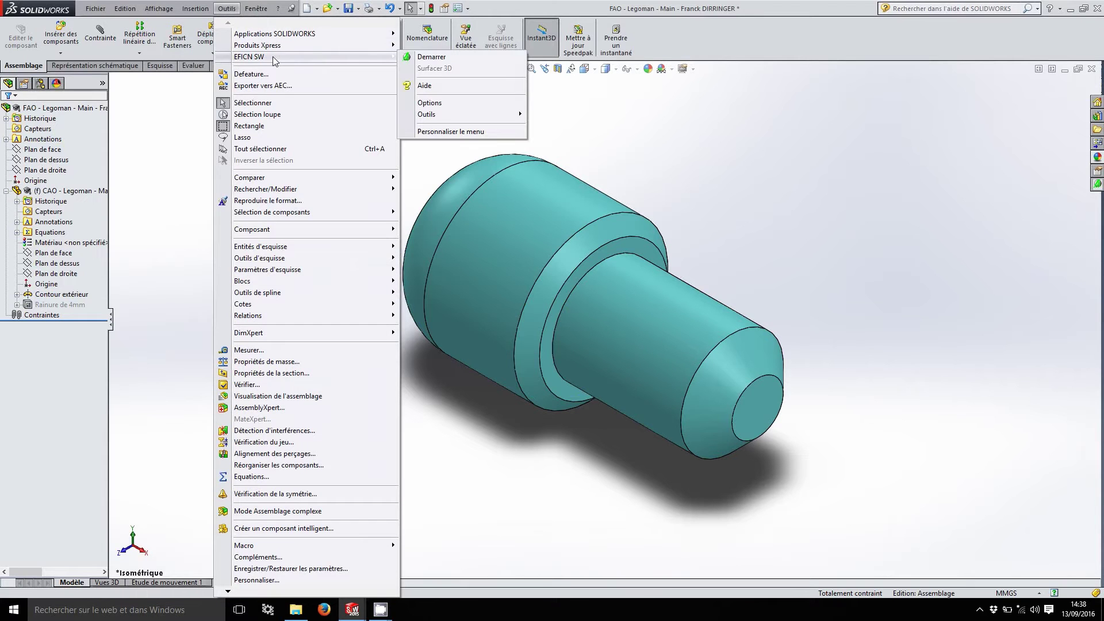
{"action": "left_click", "coordinate": [464, 60]}
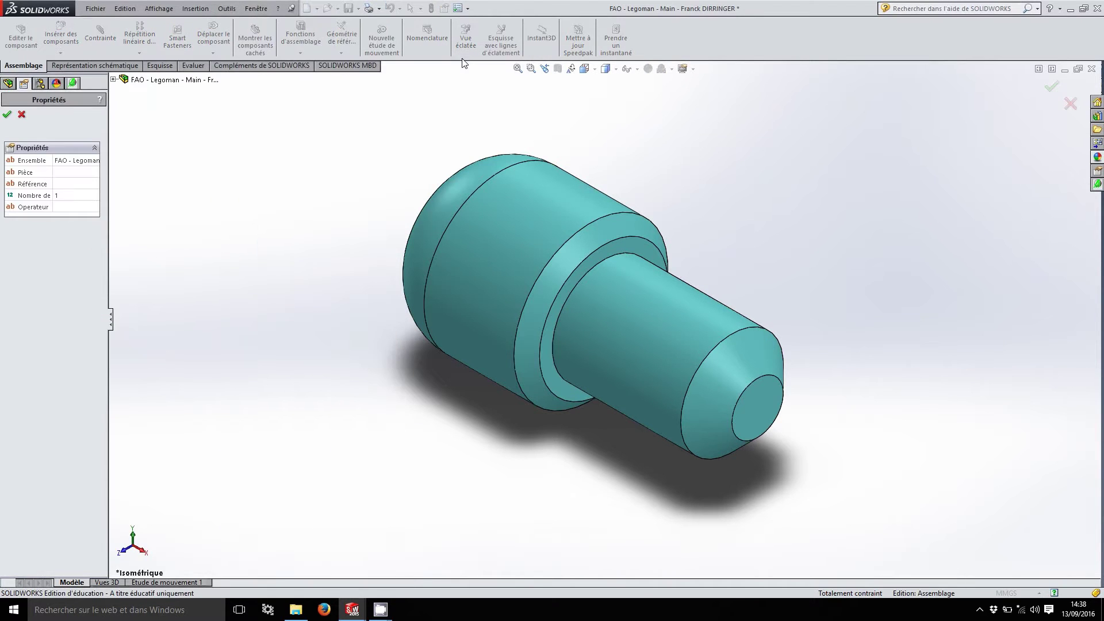
Step: Fill in the machining properties: Ensemble Legoman, Pièce Main, Nombre de Pièces 15 and the operator's full name
{"action": "left_click_drag", "start_coordinate": [128, 324], "coordinate": [178, 323]}
{"action": "left_click", "coordinate": [122, 160]}
{"action": "type", "text": "IE"}
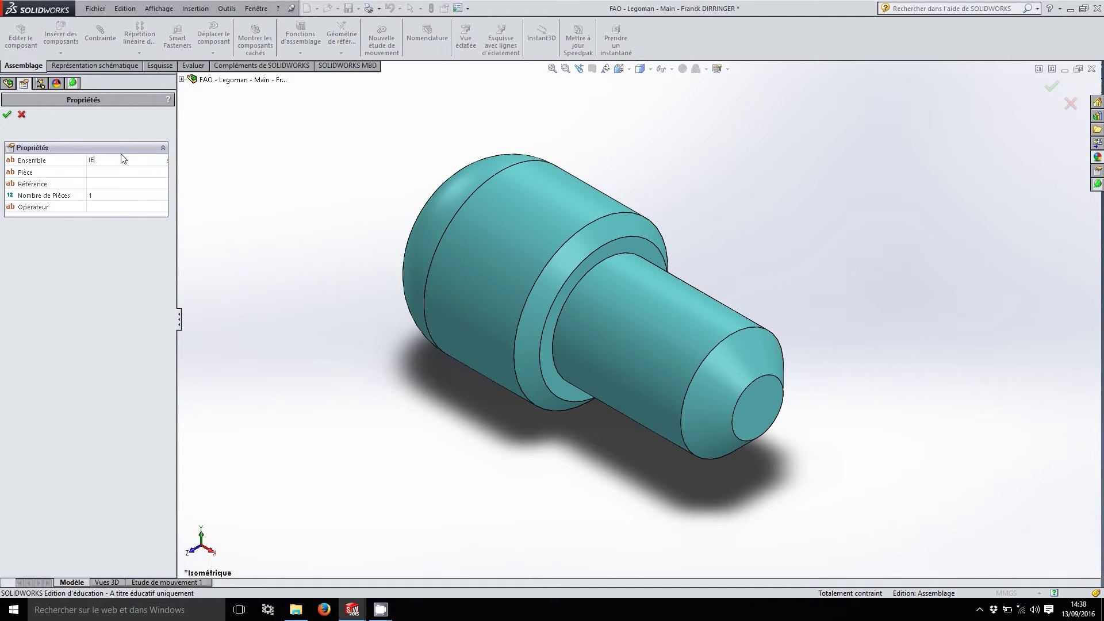
{"action": "key", "text": "BackSpace"}
{"action": "key", "text": "BackSpace"}
{"action": "key", "text": "BackSpace"}
{"action": "key", "text": "BackSpace"}
{"action": "key", "text": "BackSpace"}
{"action": "key", "text": "BackSpace"}
{"action": "type", "text": "Legoman"}
{"action": "left_click", "coordinate": [108, 172]}
{"action": "left_click", "coordinate": [112, 196]}
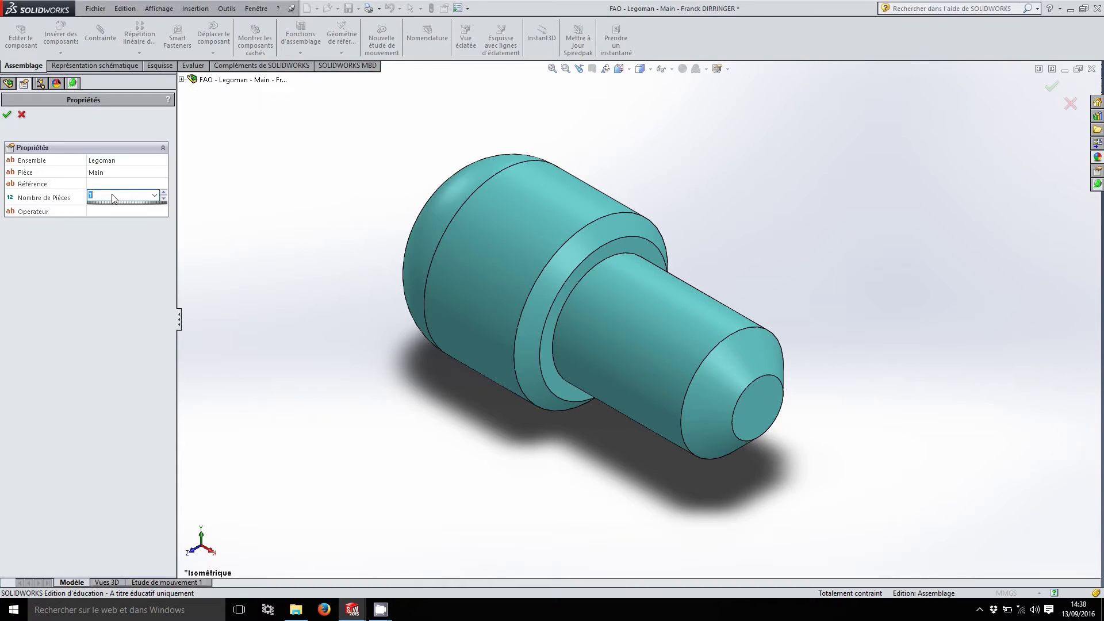
{"action": "left_click", "coordinate": [116, 214]}
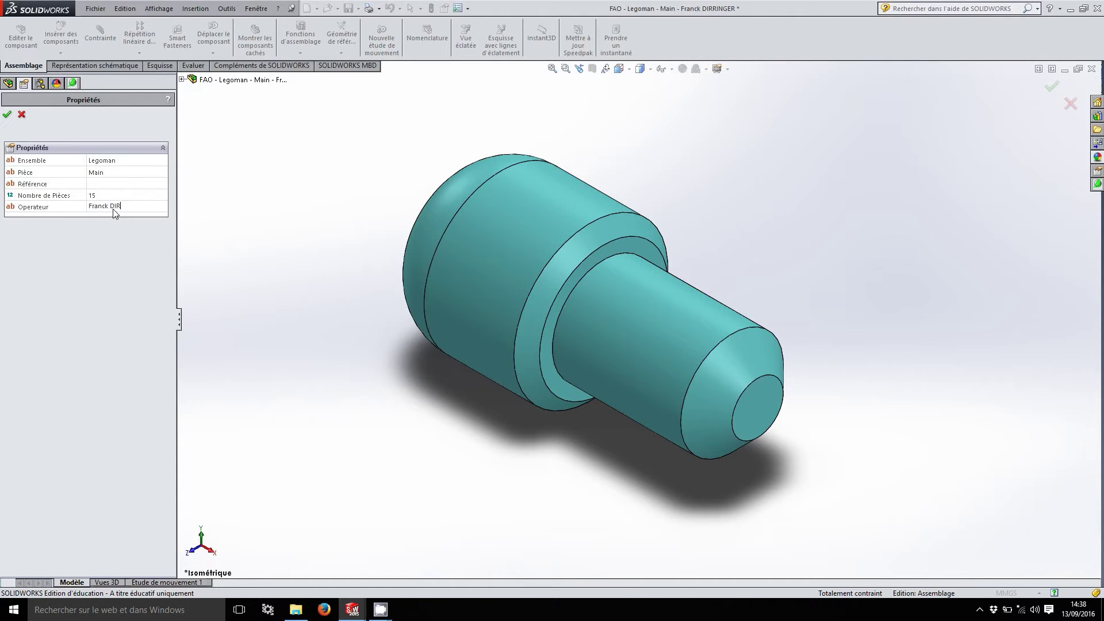
{"action": "left_click", "coordinate": [7, 114]}
Step: Create a Tournage phase on the NUM 1060 T with program number %2016, and save the assembly with its modified part
{"action": "left_click", "coordinate": [7, 97]}
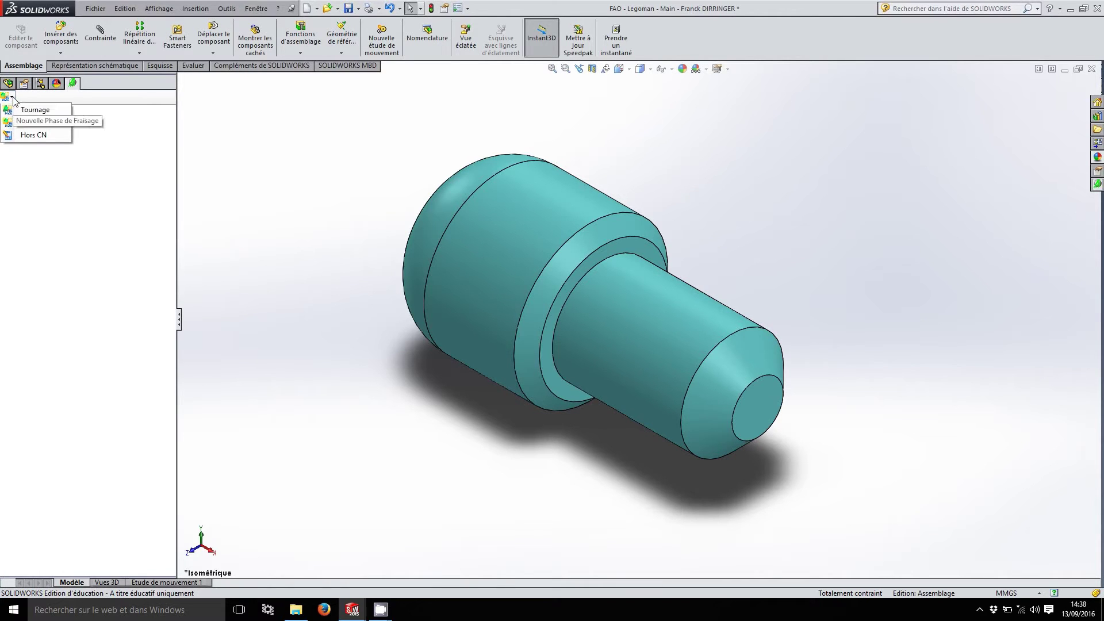
{"action": "left_click", "coordinate": [34, 112]}
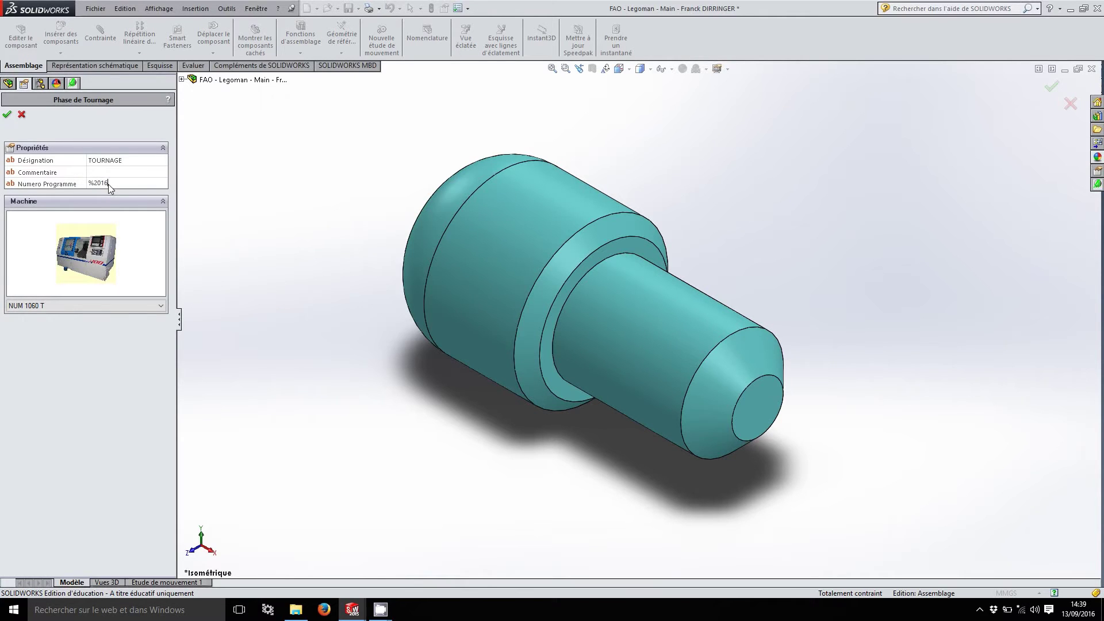
{"action": "left_click", "coordinate": [8, 115]}
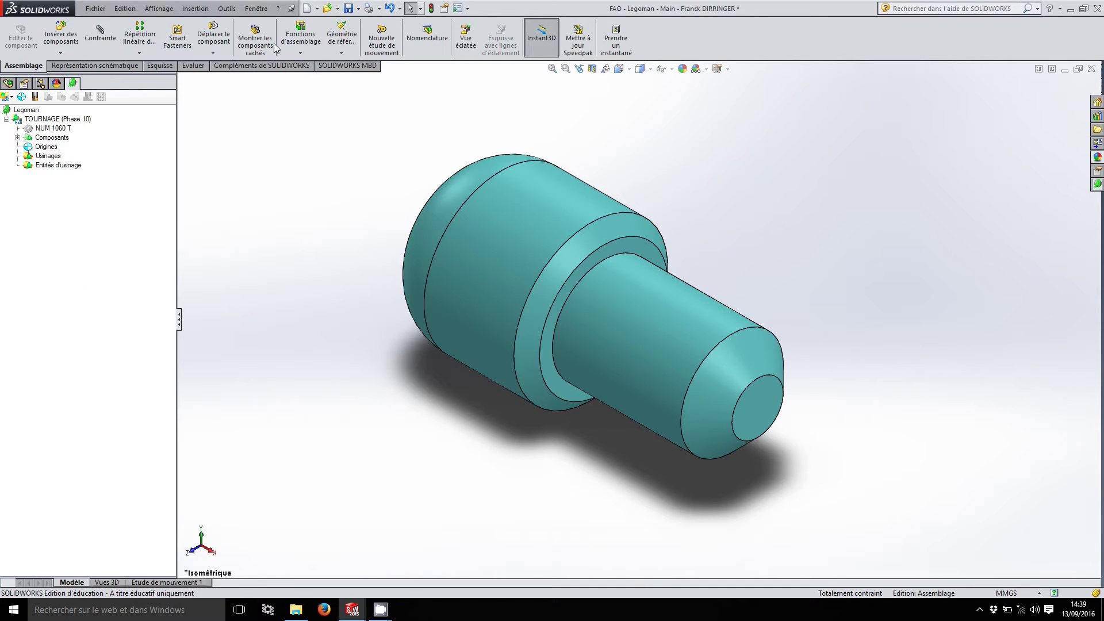
{"action": "left_click", "coordinate": [347, 10]}
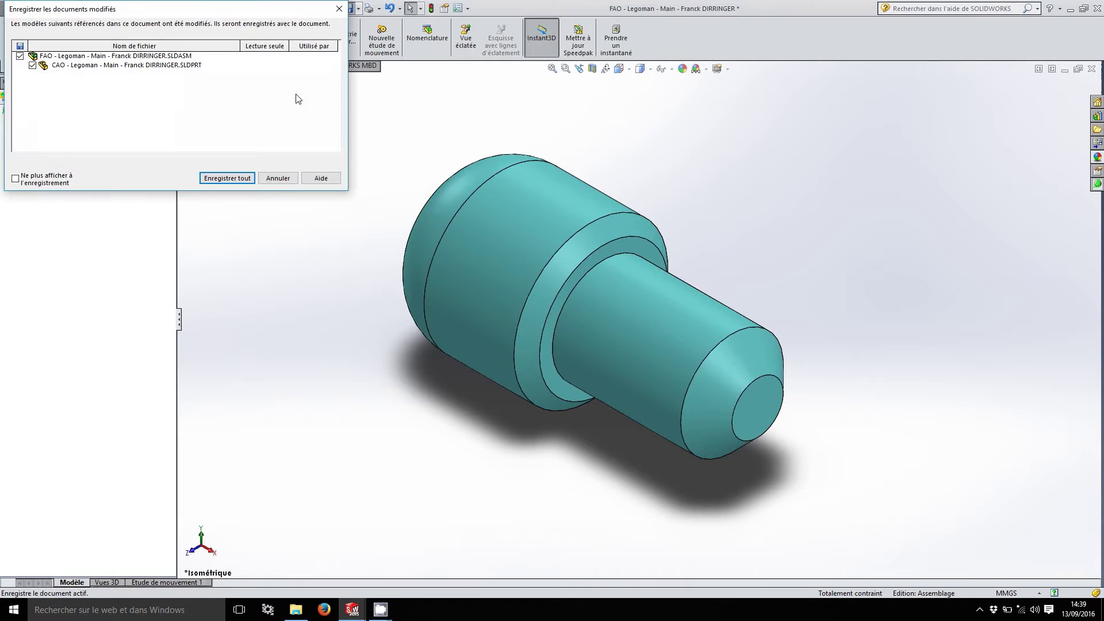
{"action": "left_click", "coordinate": [228, 178]}
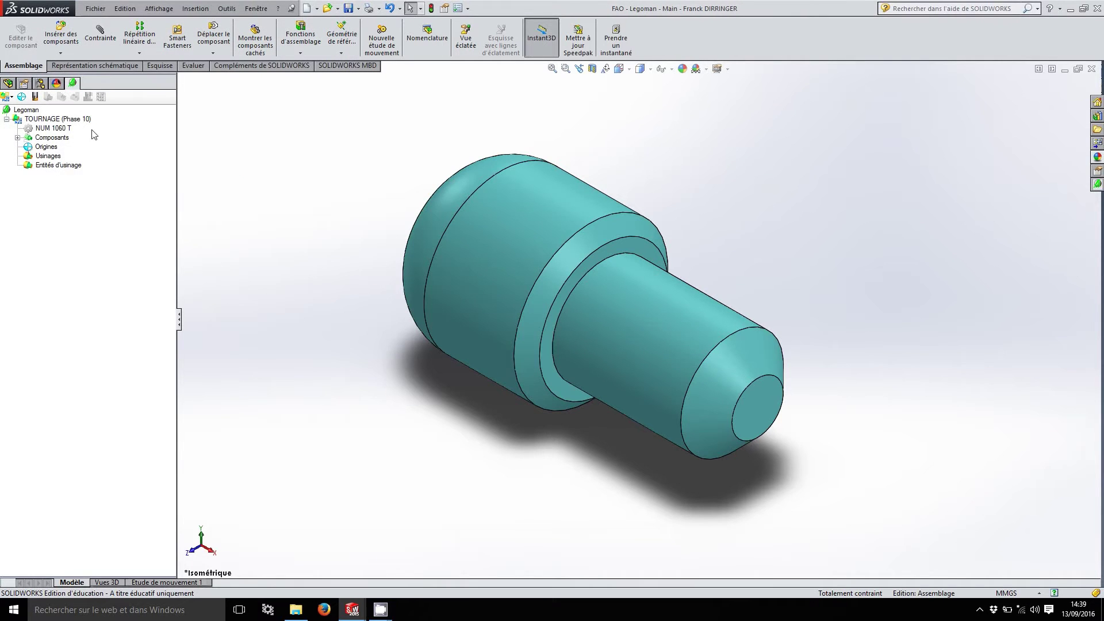
Step: Place the part origin on the circular edge of the shank's end face and orient Z using the shank's cylindrical face
{"action": "left_click", "coordinate": [22, 98]}
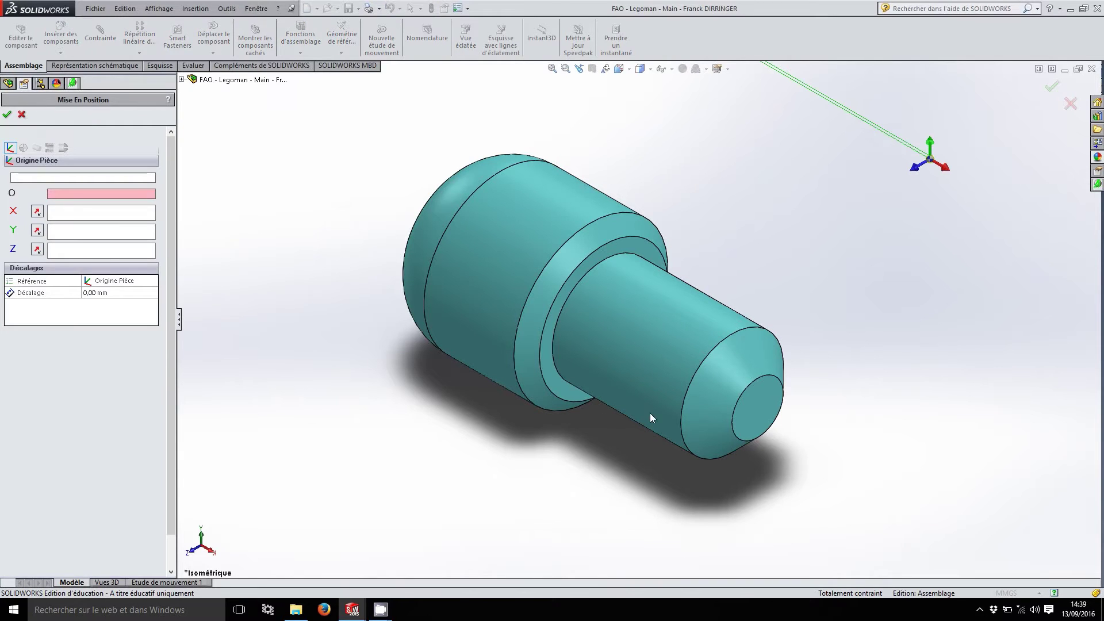
{"action": "left_click", "coordinate": [743, 395]}
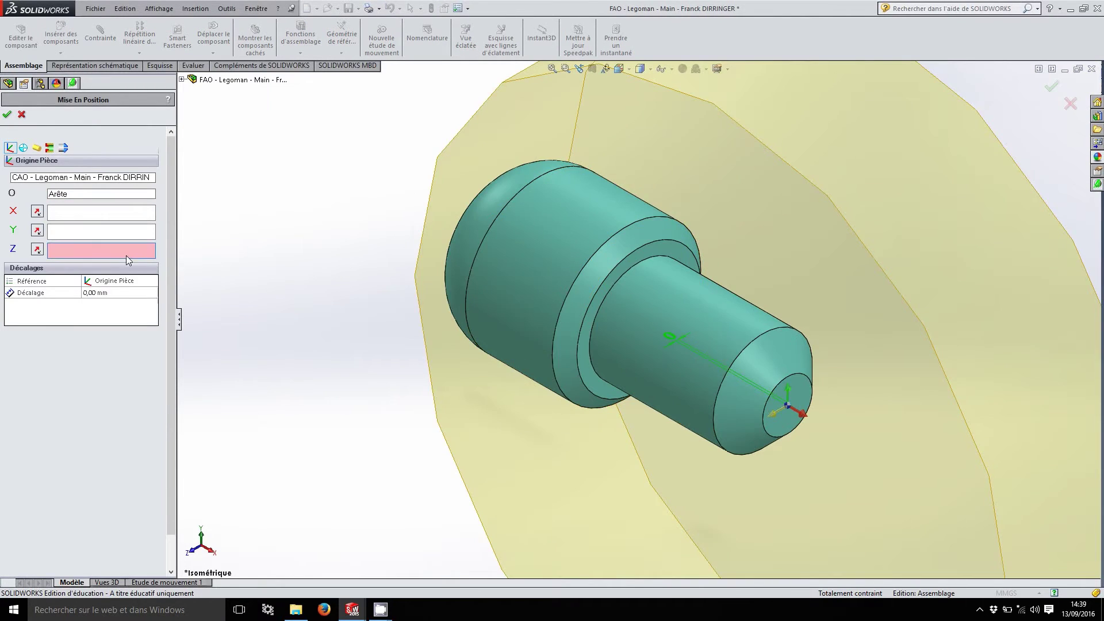
{"action": "left_click", "coordinate": [653, 312]}
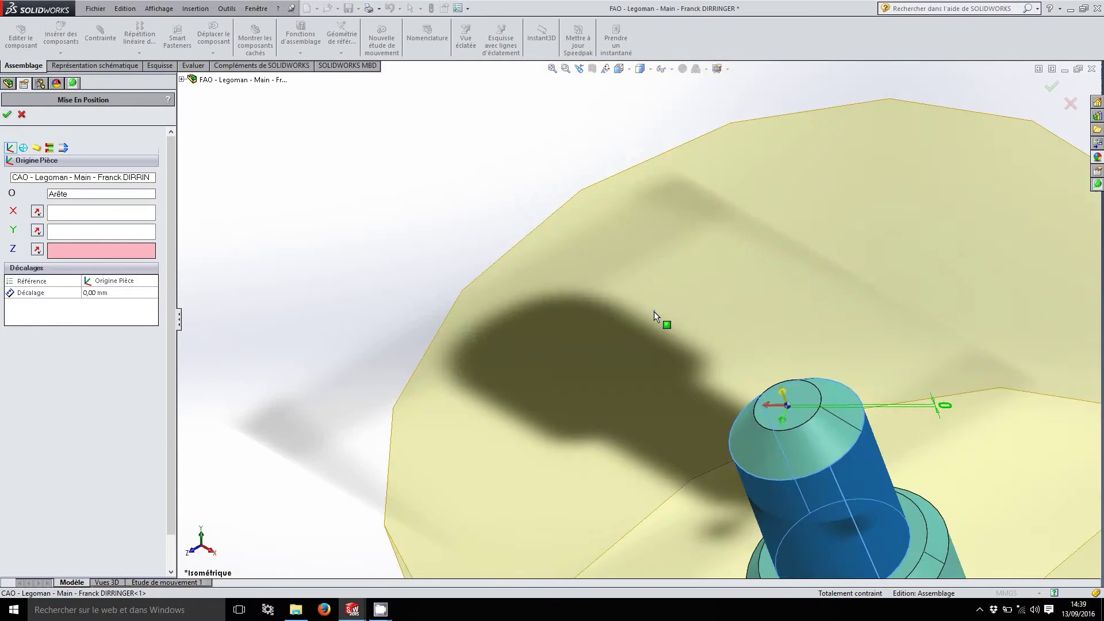
{"action": "left_click", "coordinate": [654, 312]}
{"action": "left_click", "coordinate": [552, 68]}
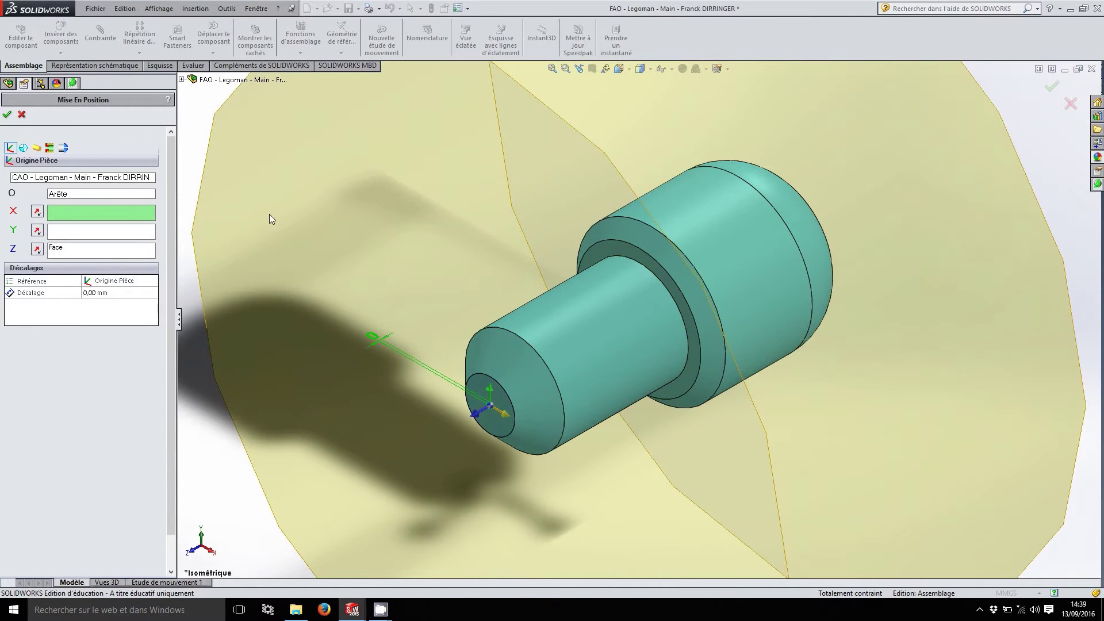
Step: Define the raw stock with a 10 mm diameter, a 2 mm Z+ extension and a 30 mm Z- extension
{"action": "left_click", "coordinate": [43, 151]}
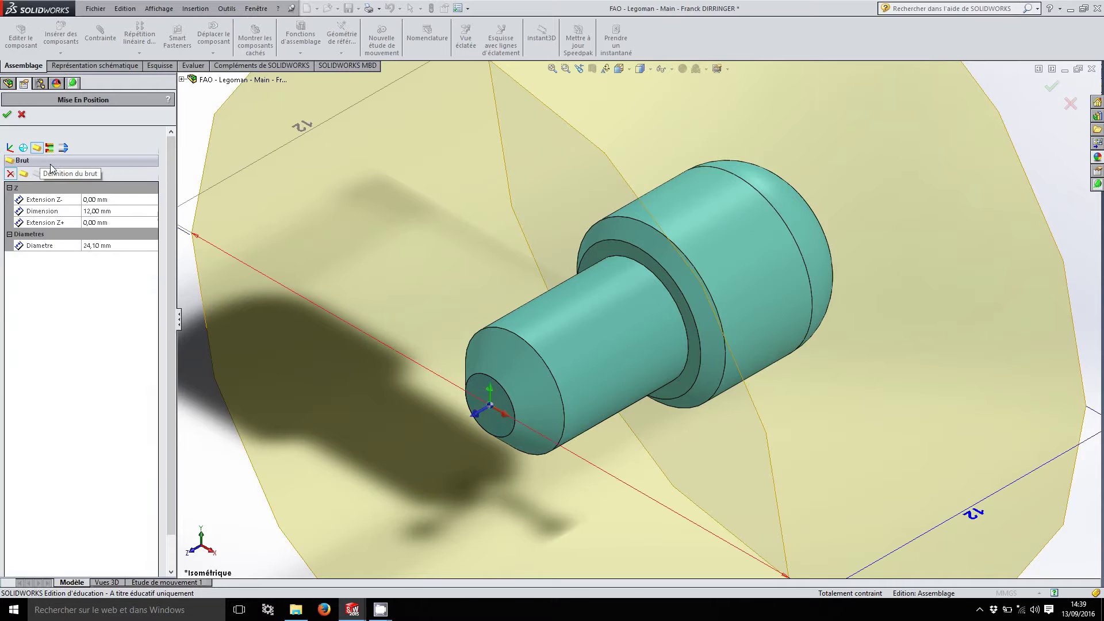
{"action": "left_click", "coordinate": [98, 246]}
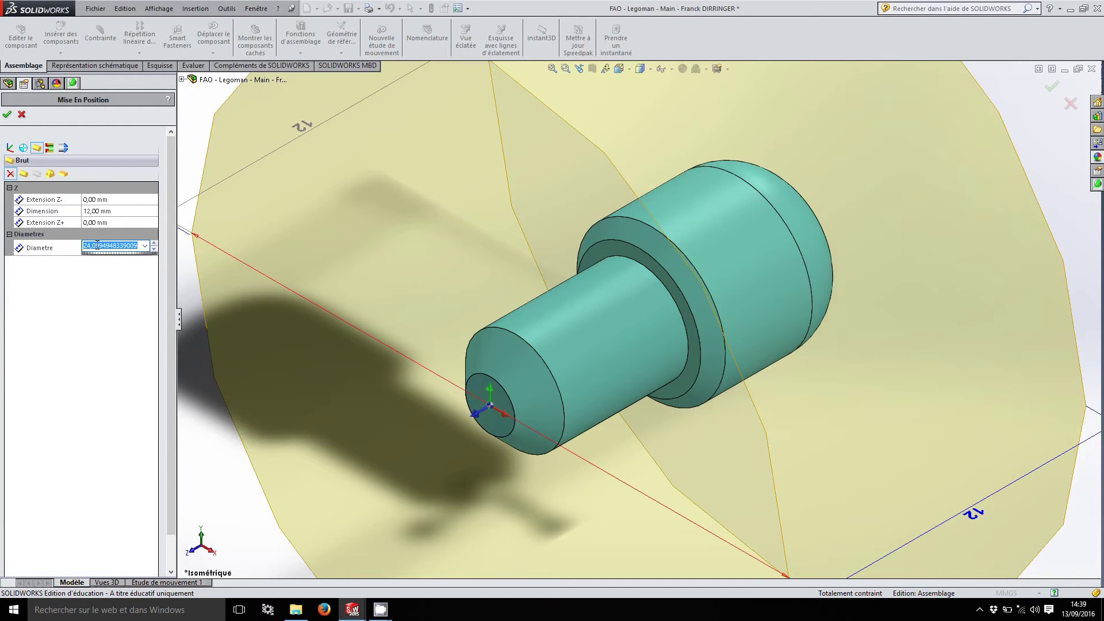
{"action": "type", "text": "10"}
{"action": "key", "text": "Return"}
{"action": "left_click", "coordinate": [104, 224]}
{"action": "type", "text": "2"}
{"action": "key", "text": "Return"}
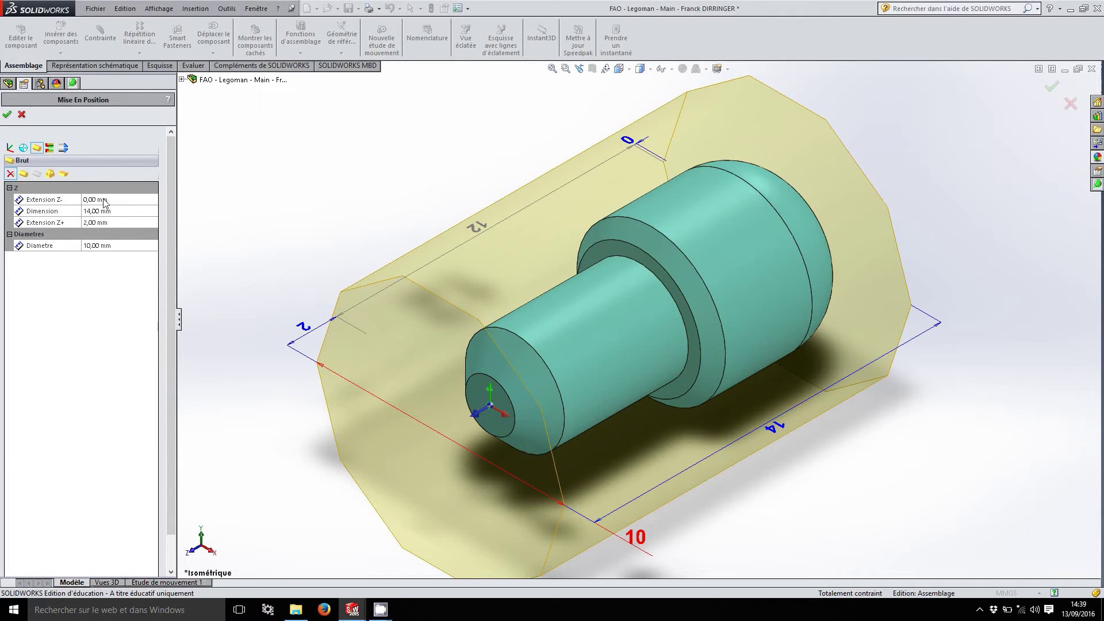
{"action": "left_click", "coordinate": [104, 202]}
{"action": "type", "text": "30"}
{"action": "key", "text": "Return"}
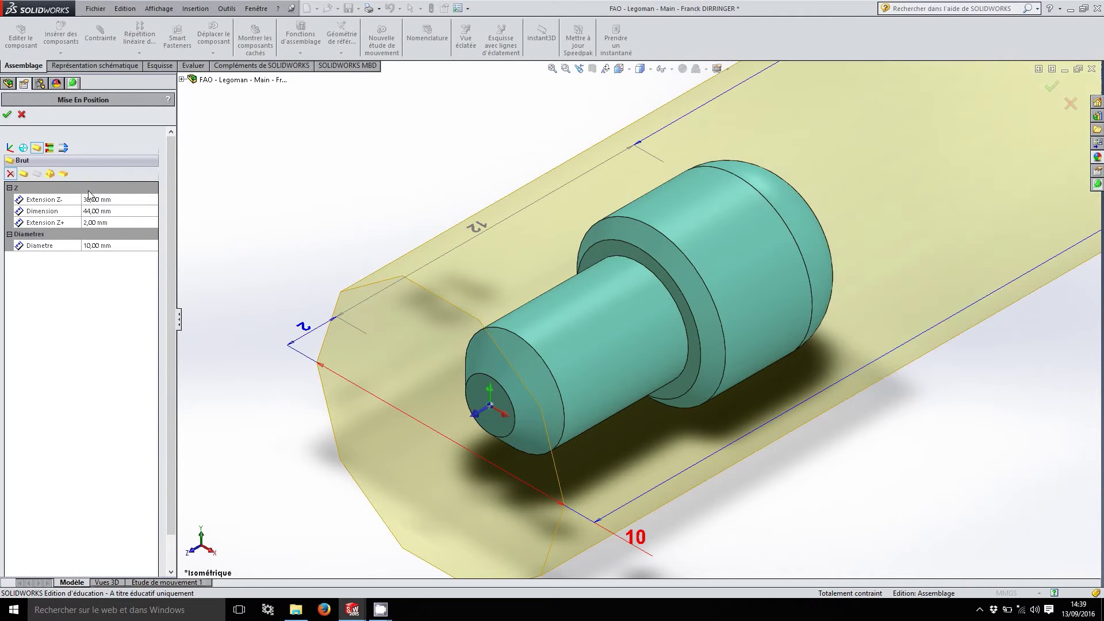
{"action": "left_click", "coordinate": [7, 116]}
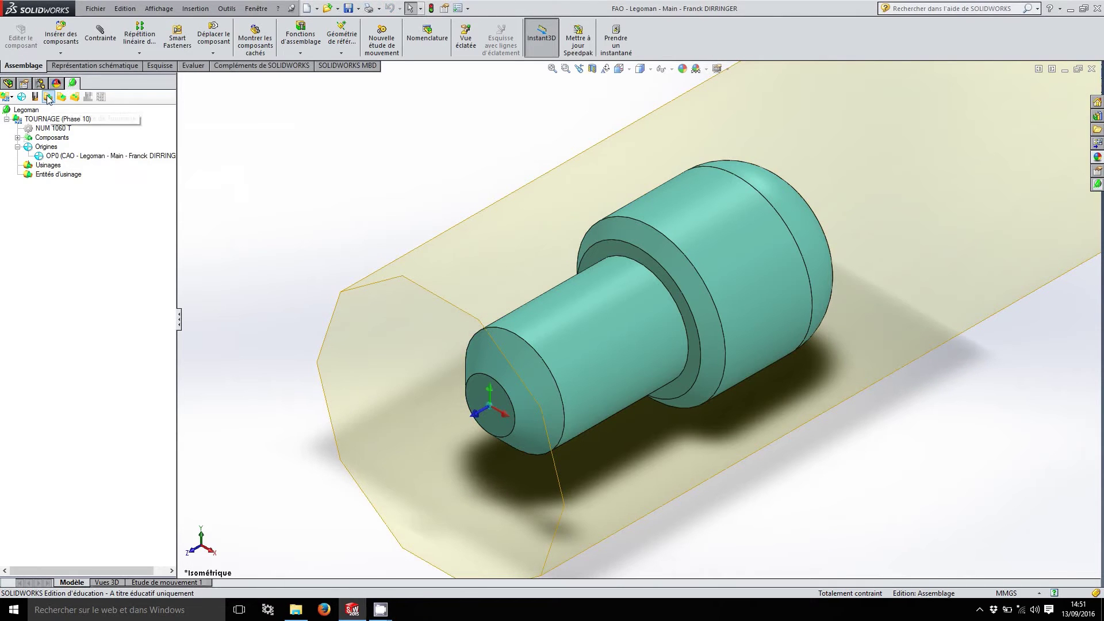
Step: Create a Profil Extérieur machining entity covering the outer contour from the shank's end face to the rounded end
{"action": "left_click", "coordinate": [48, 98]}
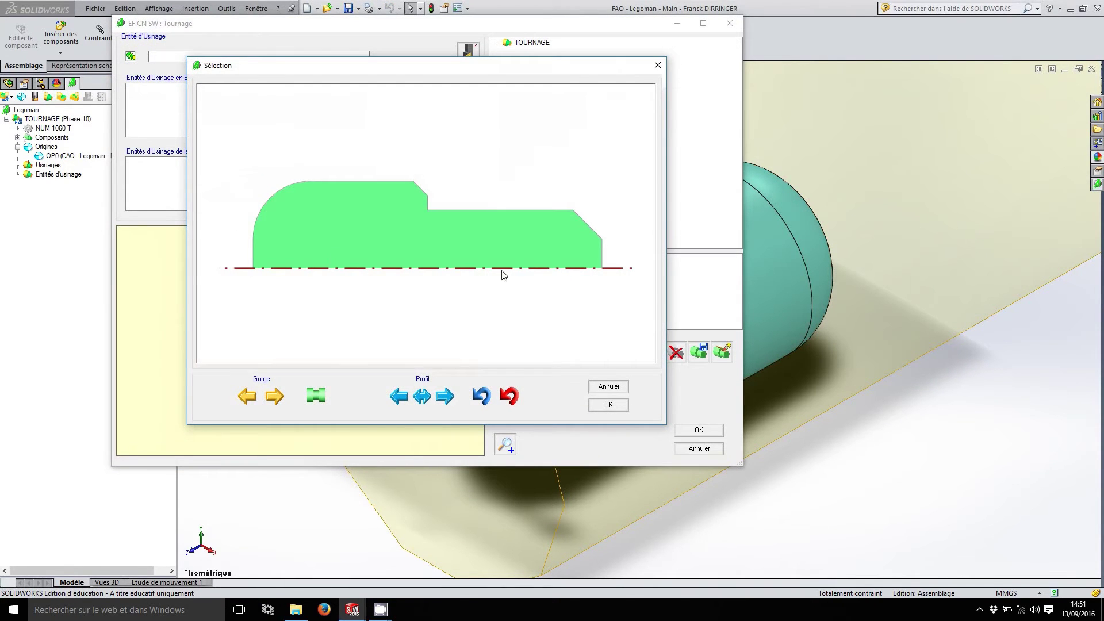
{"action": "left_click", "coordinate": [602, 253]}
{"action": "left_click", "coordinate": [402, 396]}
{"action": "left_click", "coordinate": [401, 396]}
{"action": "left_click", "coordinate": [401, 395]}
{"action": "left_click", "coordinate": [402, 395]}
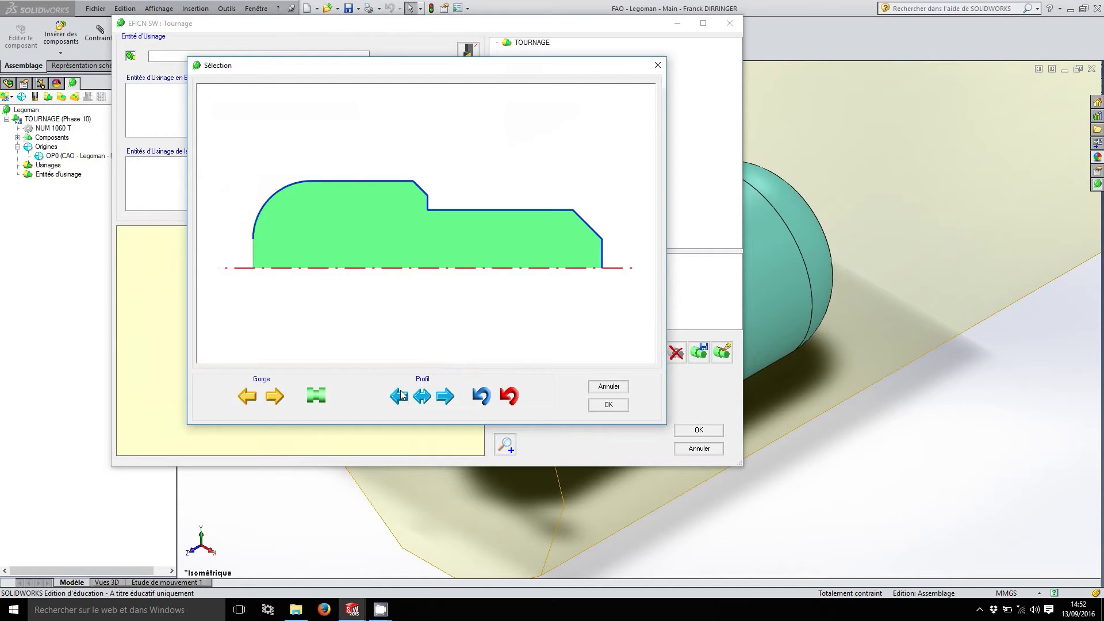
{"action": "left_click", "coordinate": [600, 406]}
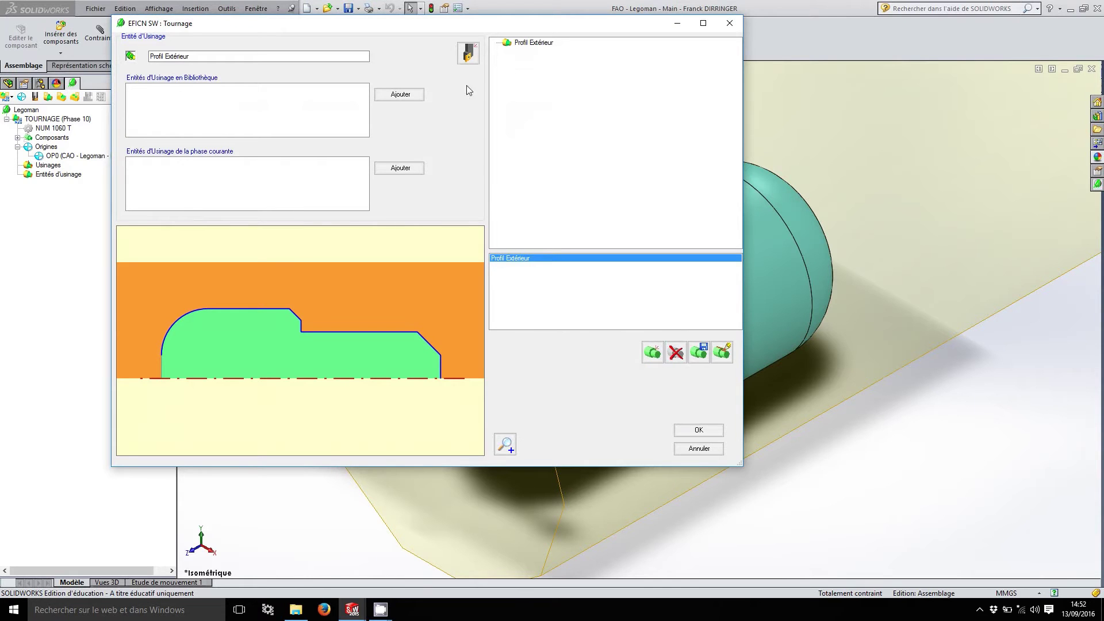
Step: Add the SANDVIK external contouring tool T MAX P-PDJN_ 1616H11 to the turning phase
{"action": "left_click", "coordinate": [469, 53]}
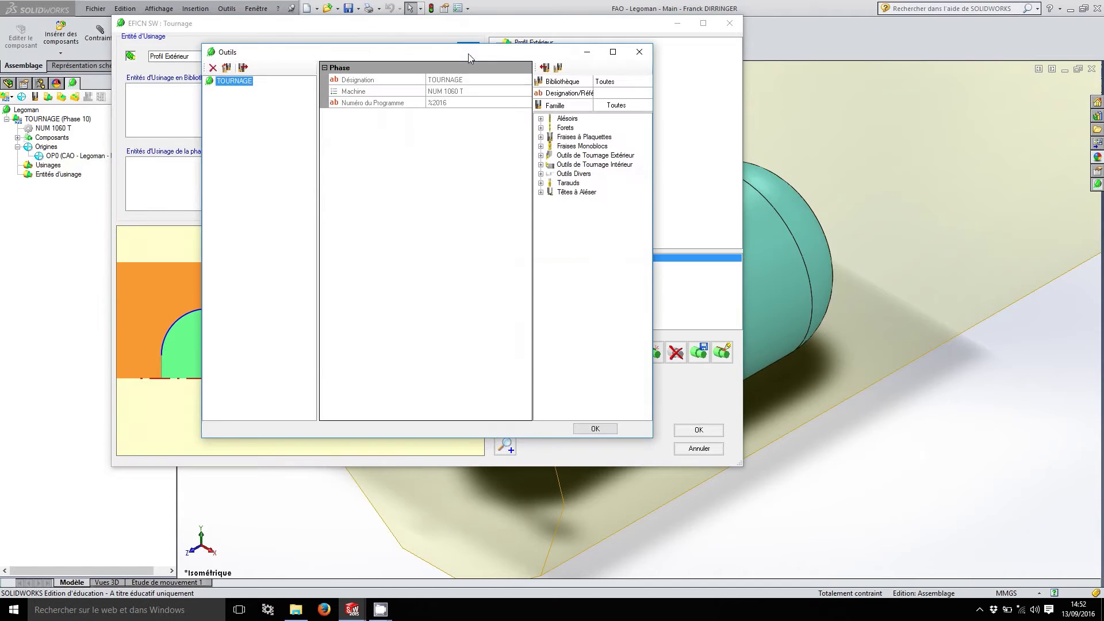
{"action": "left_click", "coordinate": [540, 156]}
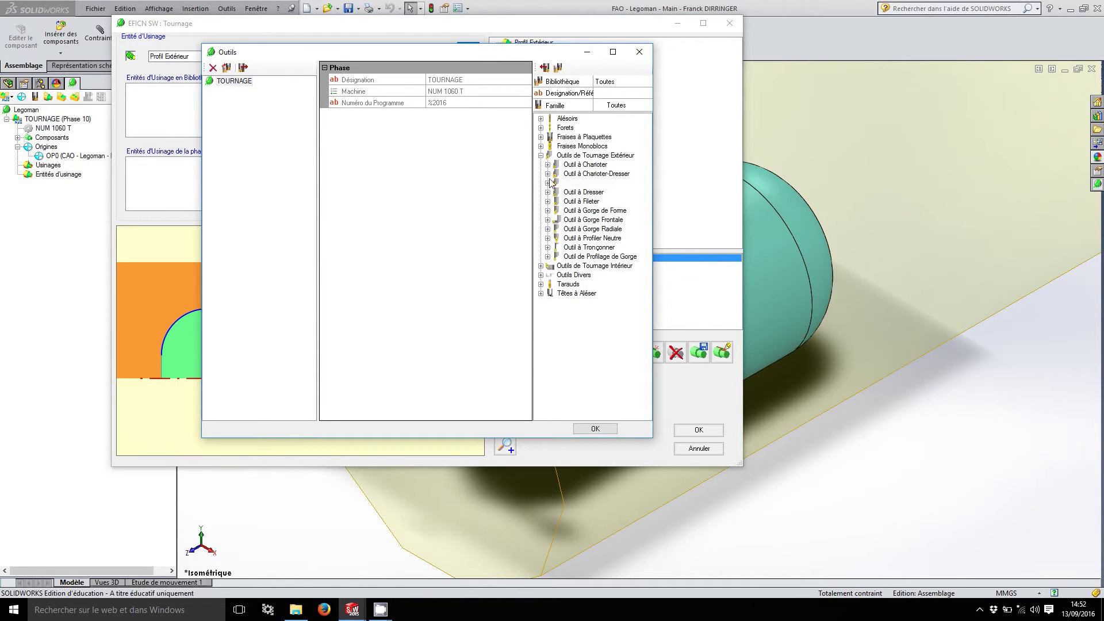
{"action": "left_click", "coordinate": [547, 183]}
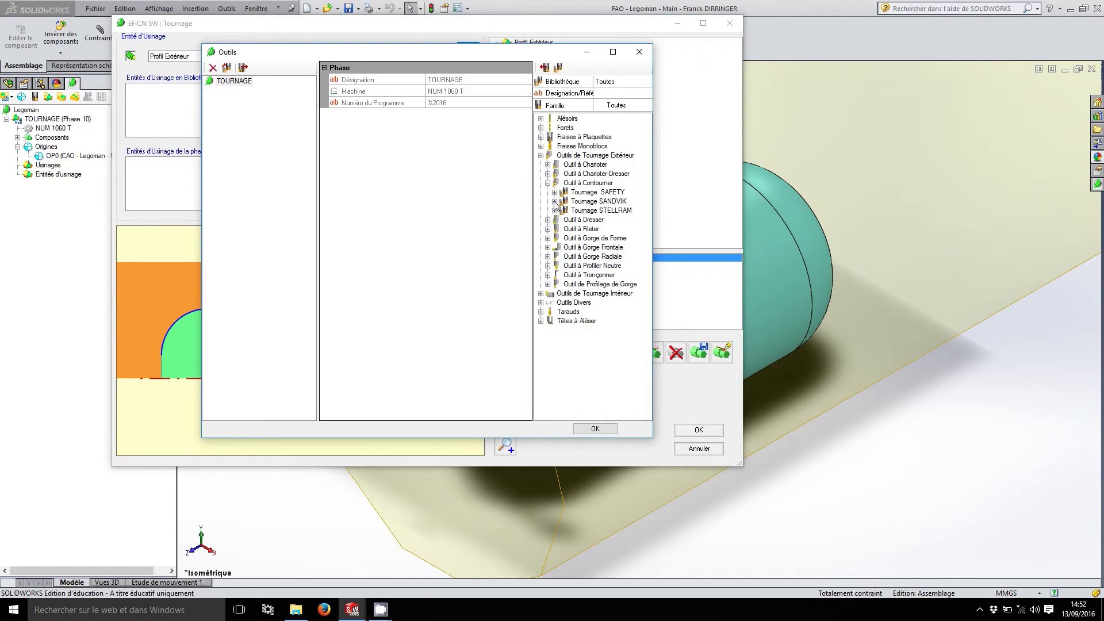
{"action": "left_click", "coordinate": [554, 201]}
{"action": "left_click_drag", "start_coordinate": [565, 414], "coordinate": [608, 414]}
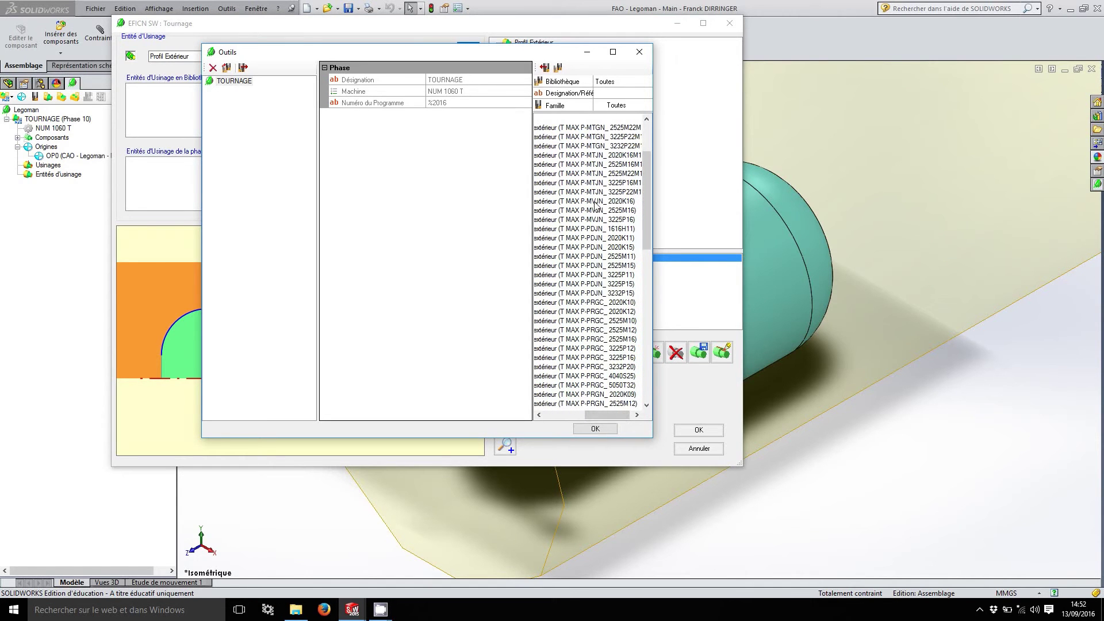
{"action": "left_click", "coordinate": [596, 229]}
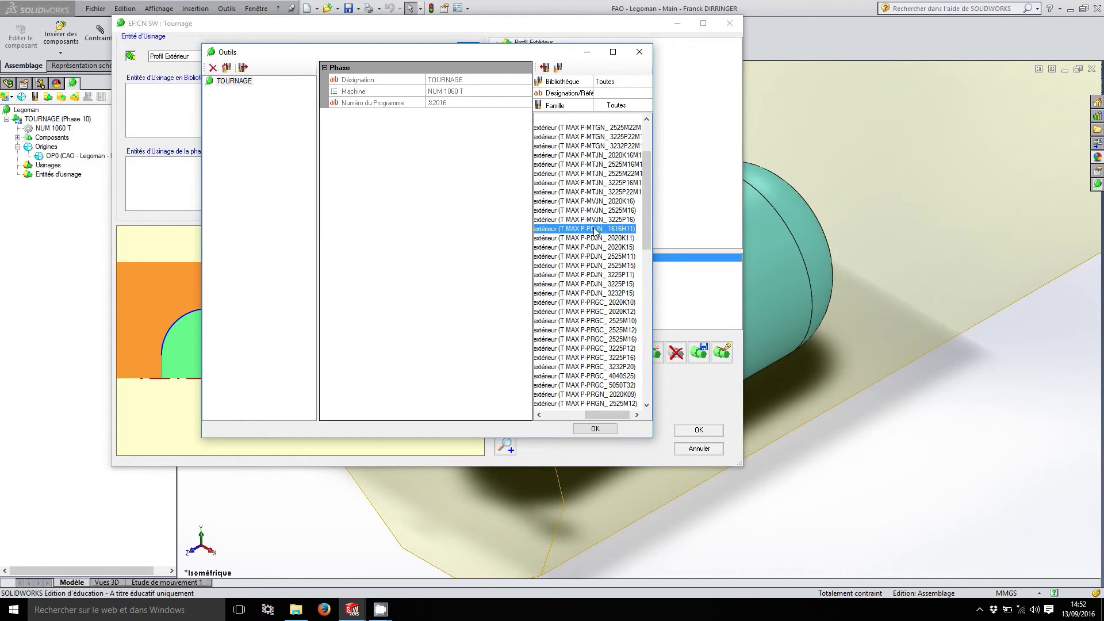
{"action": "left_click", "coordinate": [544, 67]}
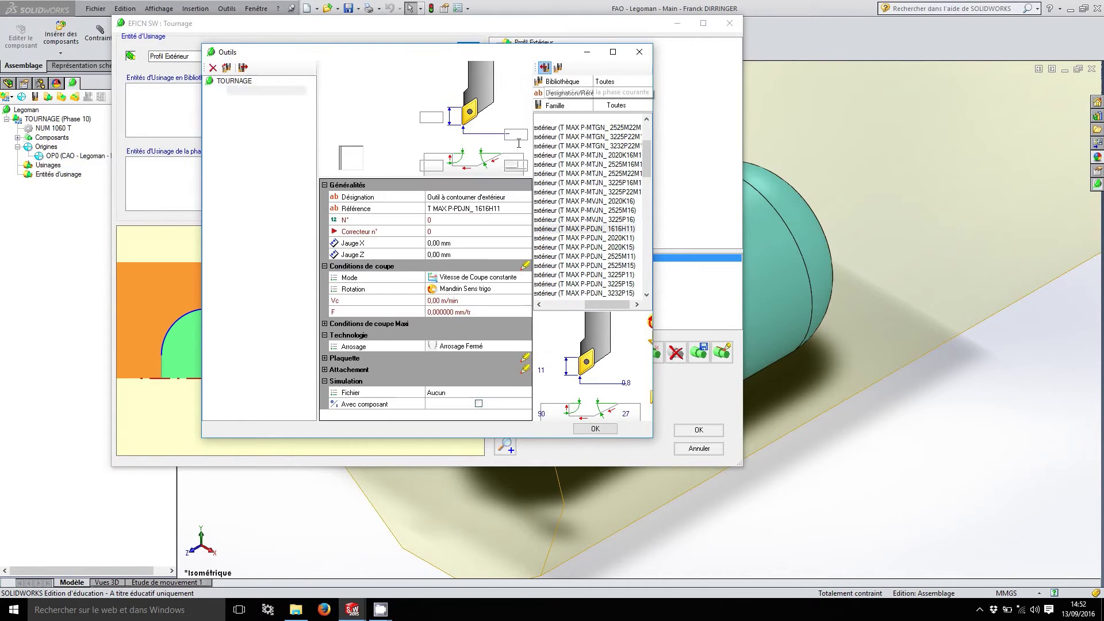
Step: Set the contouring tool's number to 1, its cutting speed to 200 m/min and its feed to 0.05 mm/tr
{"action": "left_click", "coordinate": [452, 220]}
{"action": "type", "text": "1"}
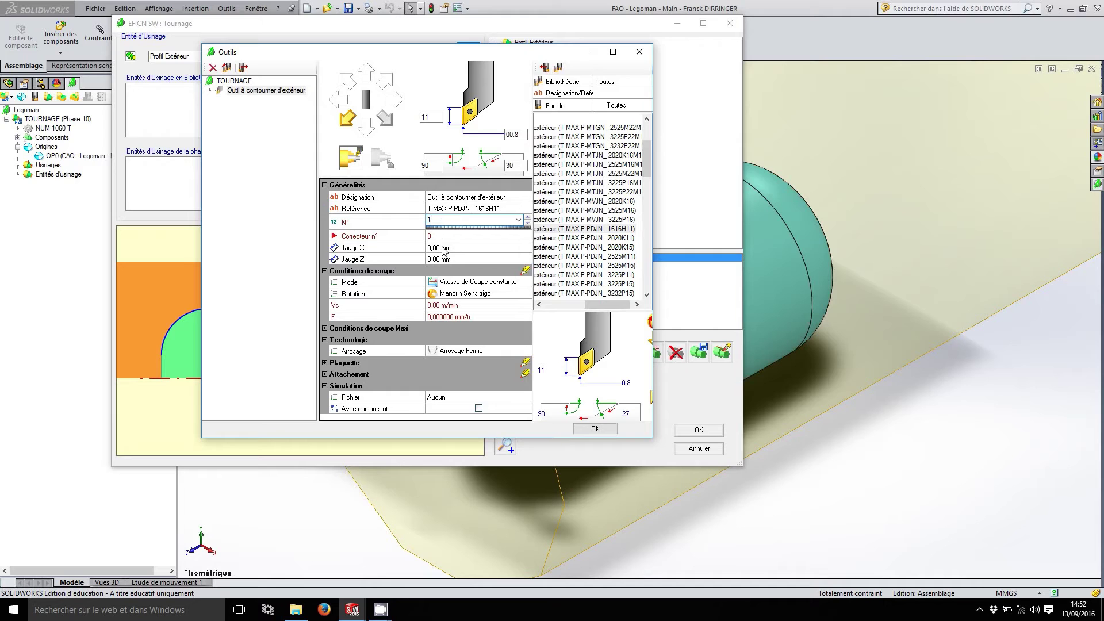
{"action": "key", "text": "Return"}
{"action": "left_click", "coordinate": [444, 306]}
{"action": "type", "text": "200"}
{"action": "left_click", "coordinate": [446, 311]}
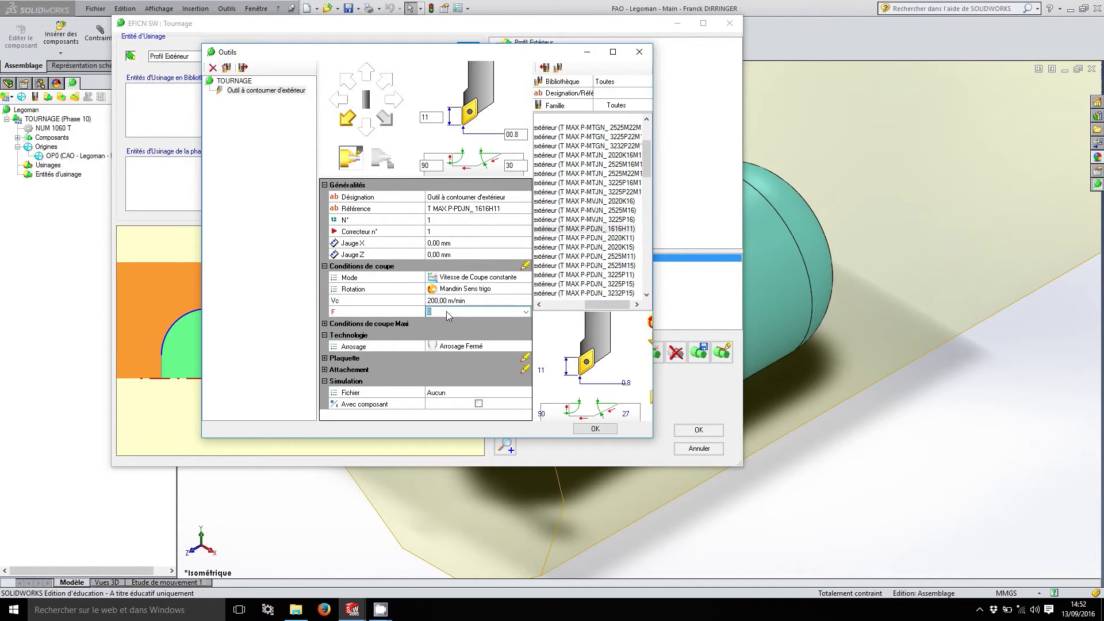
Step: Set the tool's coolant to Arrosages 1 et 2 Ouverts and assign the TECDW charioter-dresser simulation file with its component enabled
{"action": "left_click", "coordinate": [478, 347]}
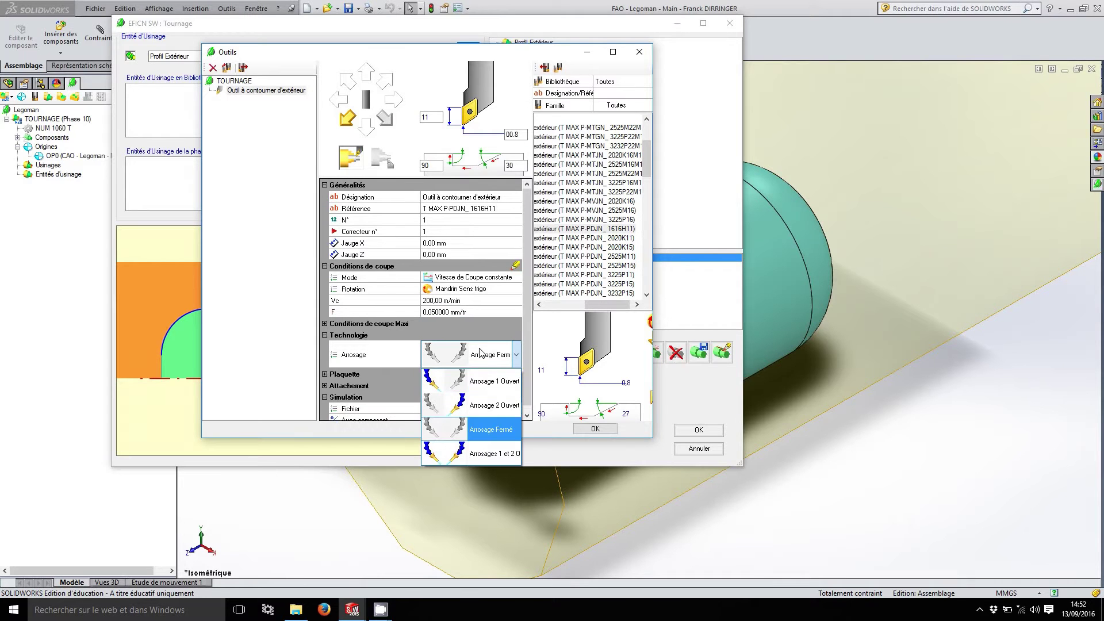
{"action": "left_click", "coordinate": [495, 454]}
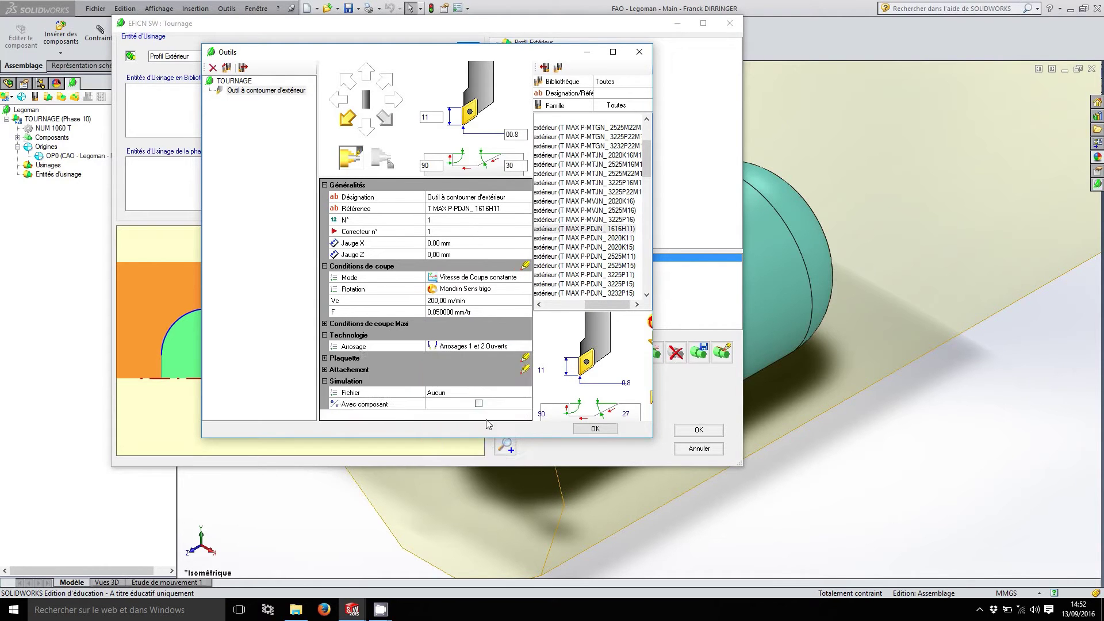
{"action": "left_click", "coordinate": [478, 392]}
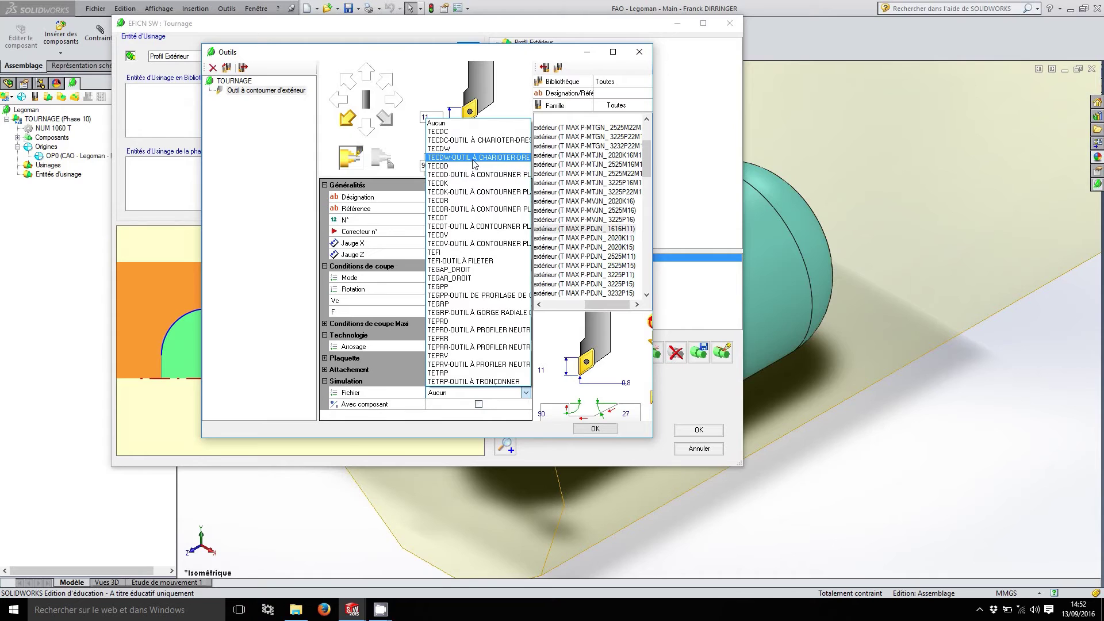
{"action": "left_click", "coordinate": [474, 158]}
{"action": "left_click", "coordinate": [479, 404]}
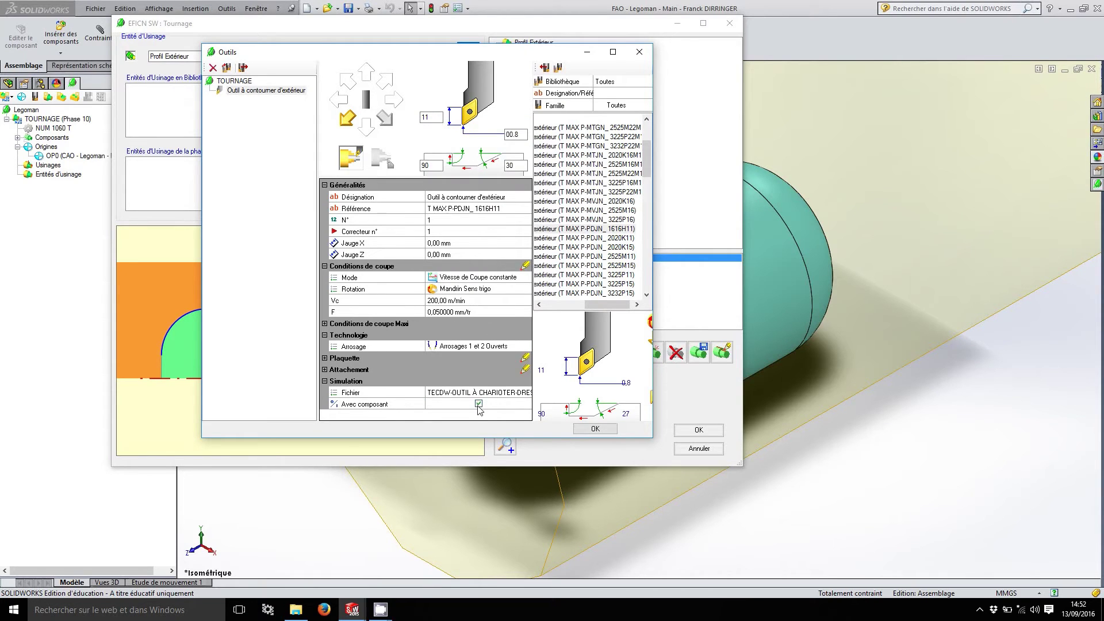
{"action": "left_click", "coordinate": [582, 431]}
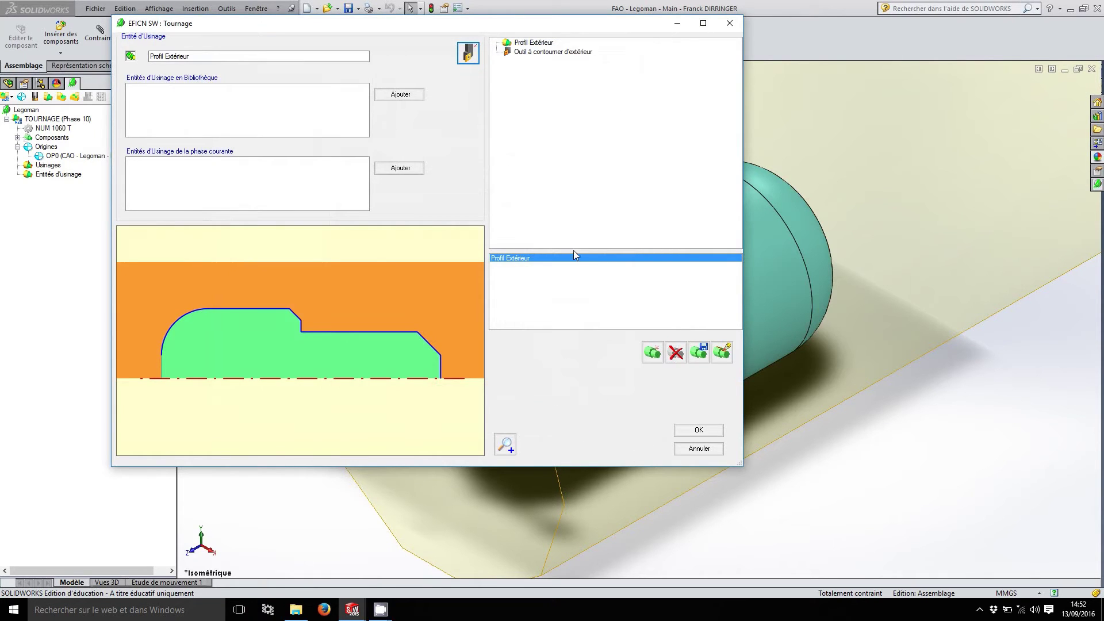
Step: Add an Ebaucher Profil operation to the contouring tool with allowances of 0.35 axially and 0.2 radially, and enable groove machining
{"action": "left_click", "coordinate": [580, 55]}
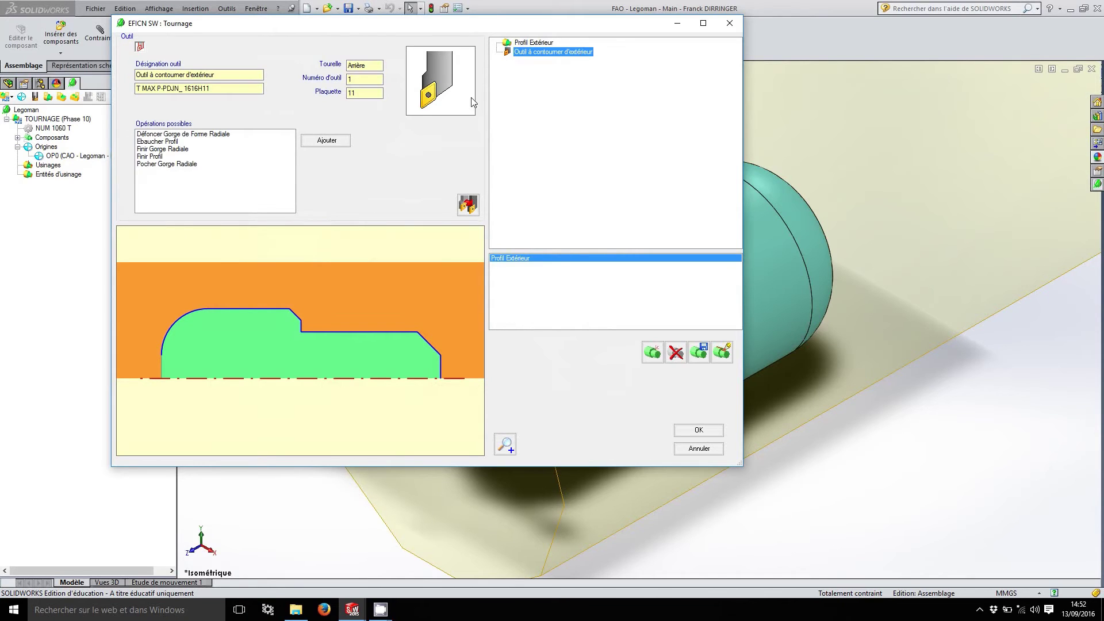
{"action": "left_click", "coordinate": [173, 141]}
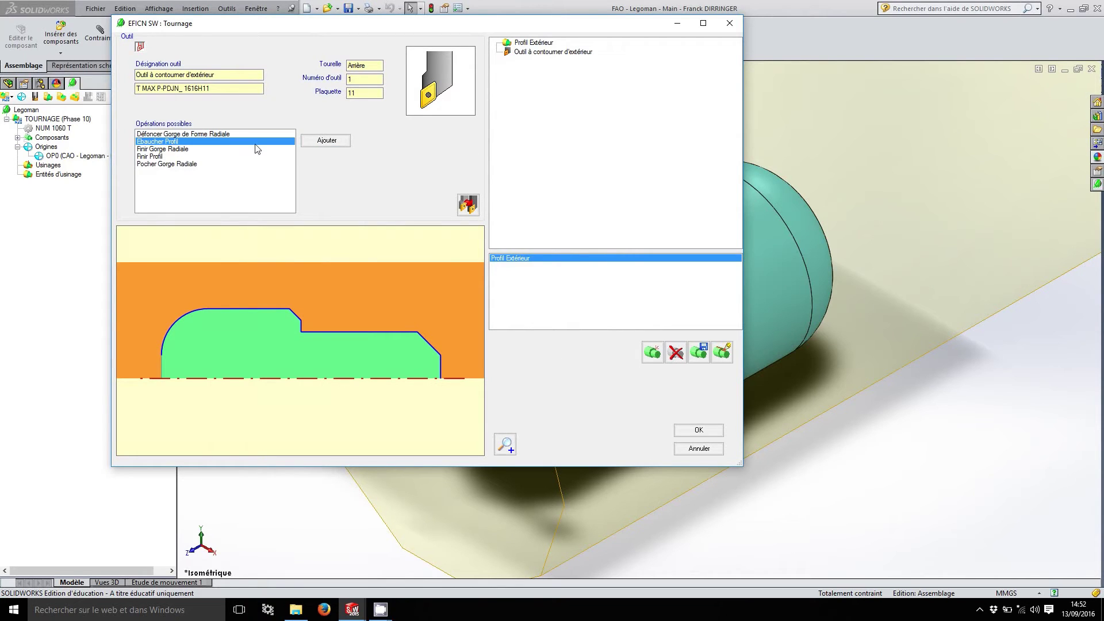
{"action": "left_click", "coordinate": [326, 140]}
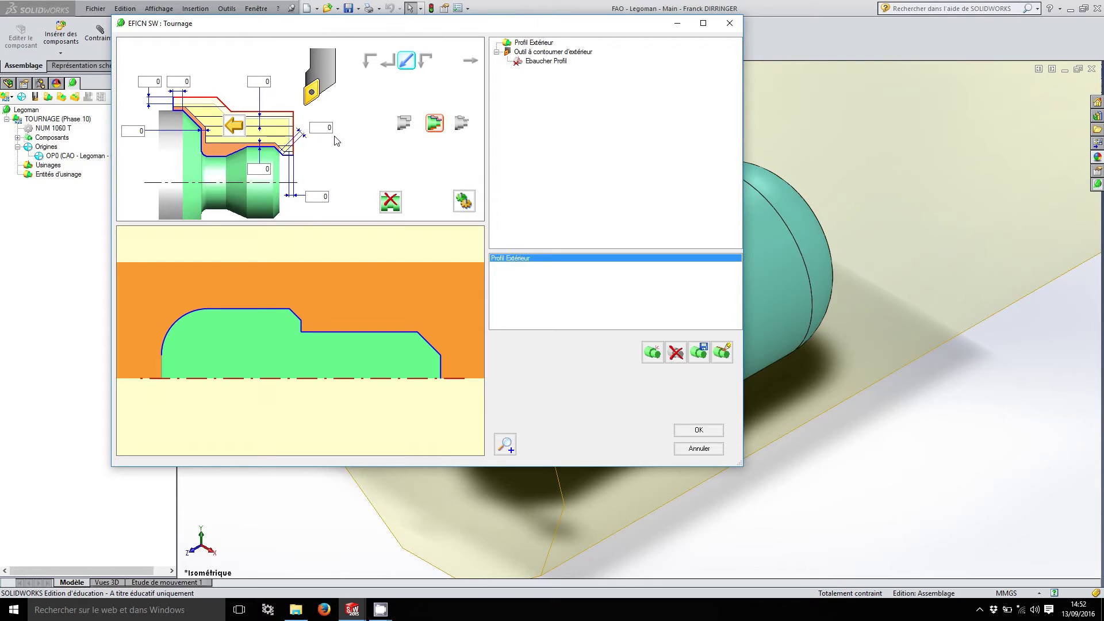
{"action": "double_click", "coordinate": [140, 131]}
{"action": "type", "text": "0.35"}
{"action": "double_click", "coordinate": [260, 169]}
{"action": "left_click", "coordinate": [379, 194]}
Step: Set the roughing pass depth and all overrun and approach distances to 1, validate the operation and save the assembly
{"action": "double_click", "coordinate": [267, 81]}
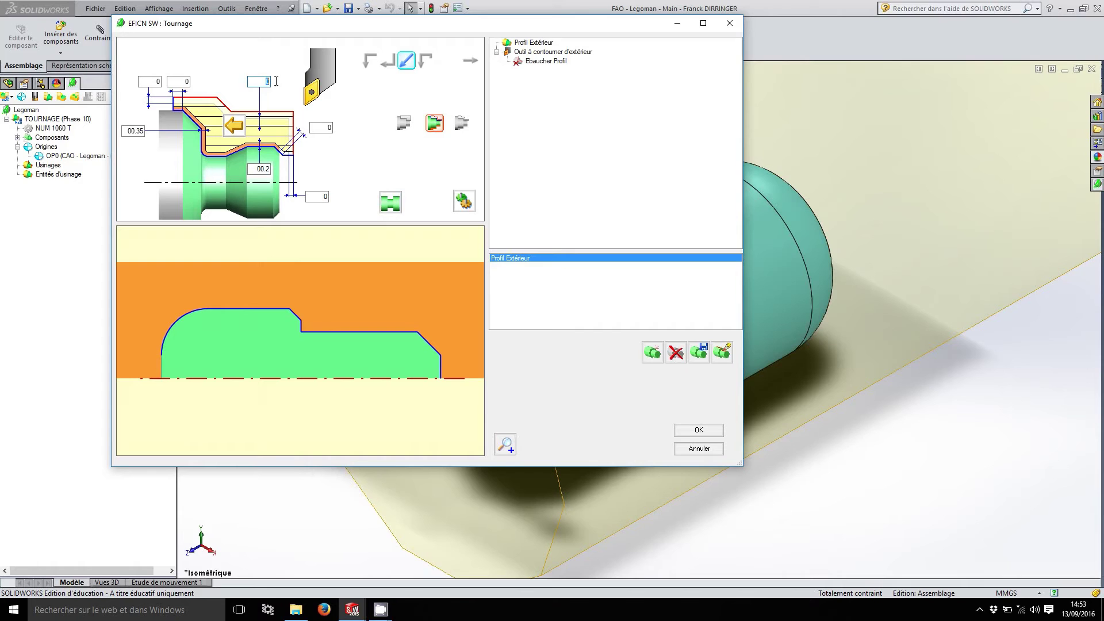
{"action": "double_click", "coordinate": [175, 82]}
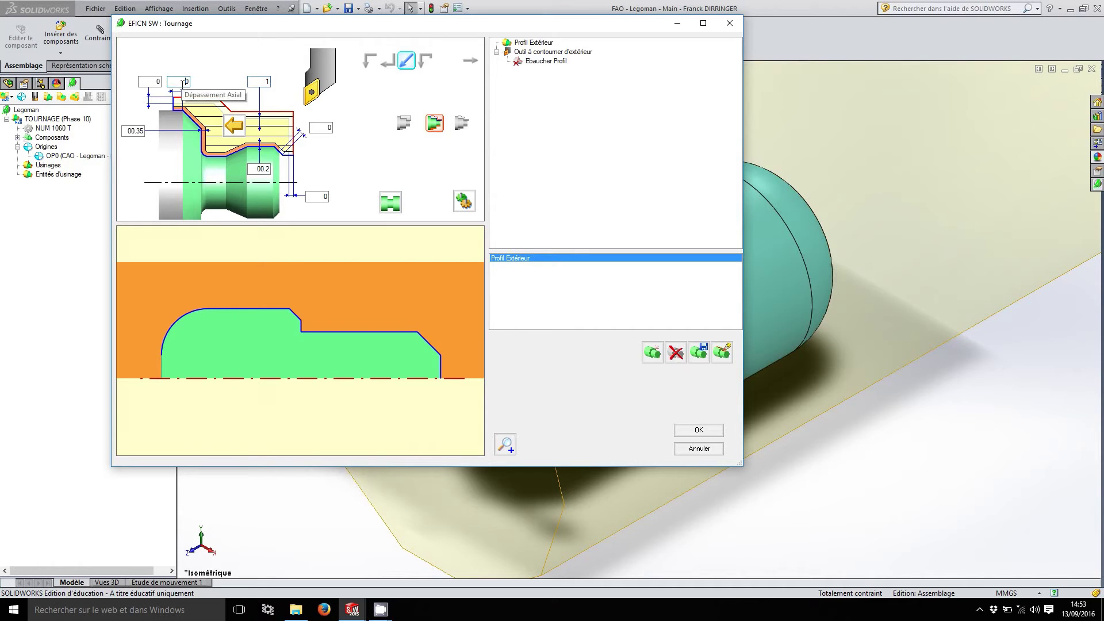
{"action": "type", "text": "1"}
{"action": "double_click", "coordinate": [153, 81]}
{"action": "type", "text": "1"}
{"action": "double_click", "coordinate": [319, 128]}
{"action": "type", "text": "1"}
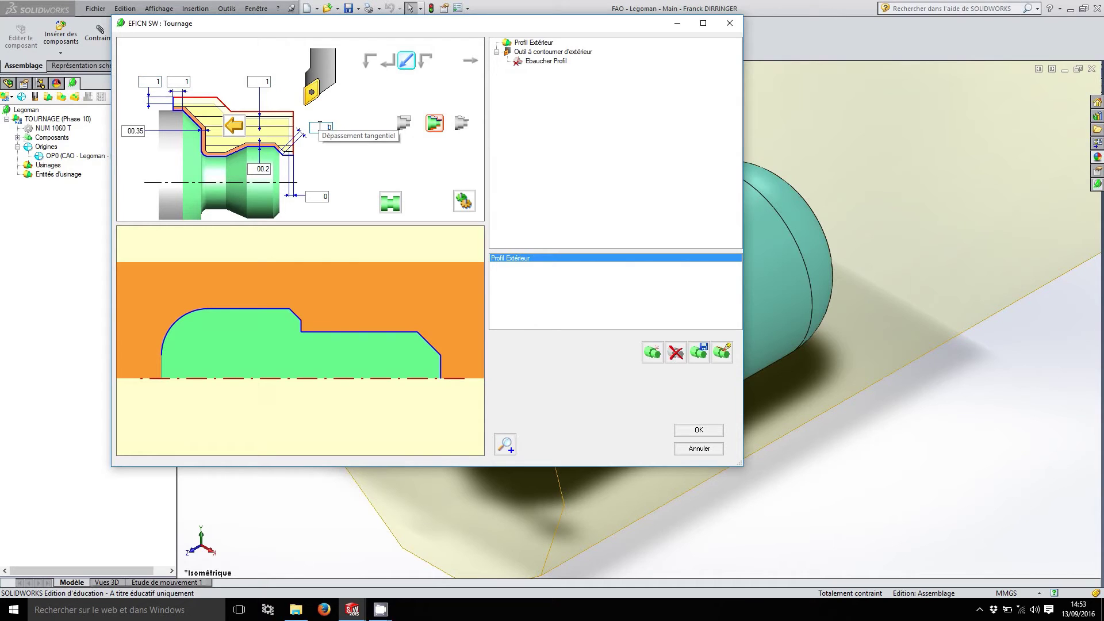
{"action": "left_click", "coordinate": [321, 196]}
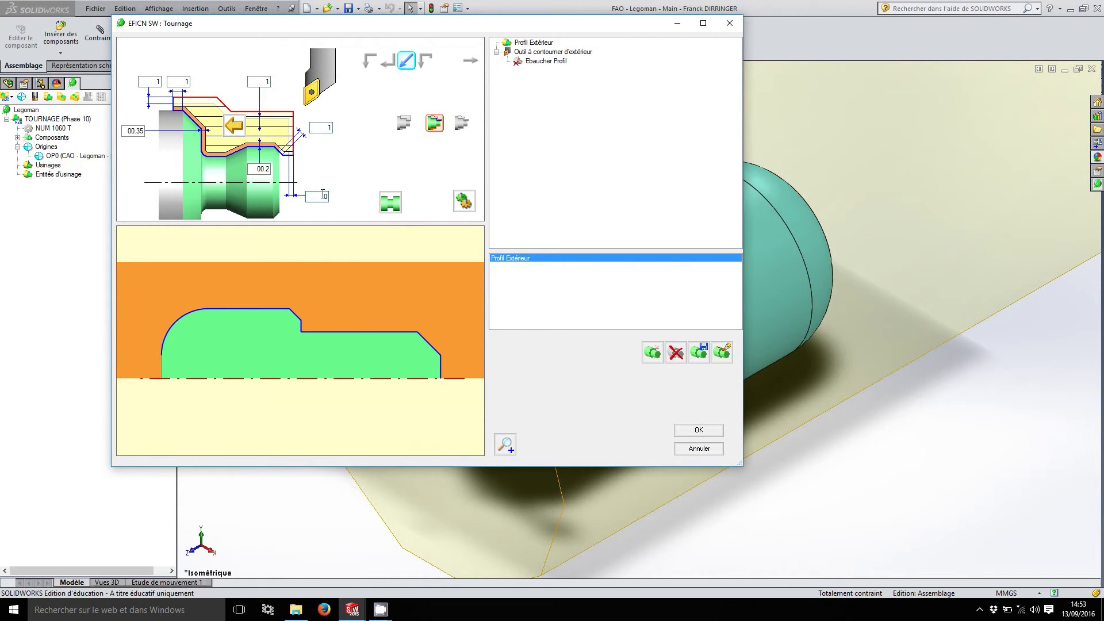
{"action": "type", "text": "1"}
{"action": "left_click", "coordinate": [323, 128]}
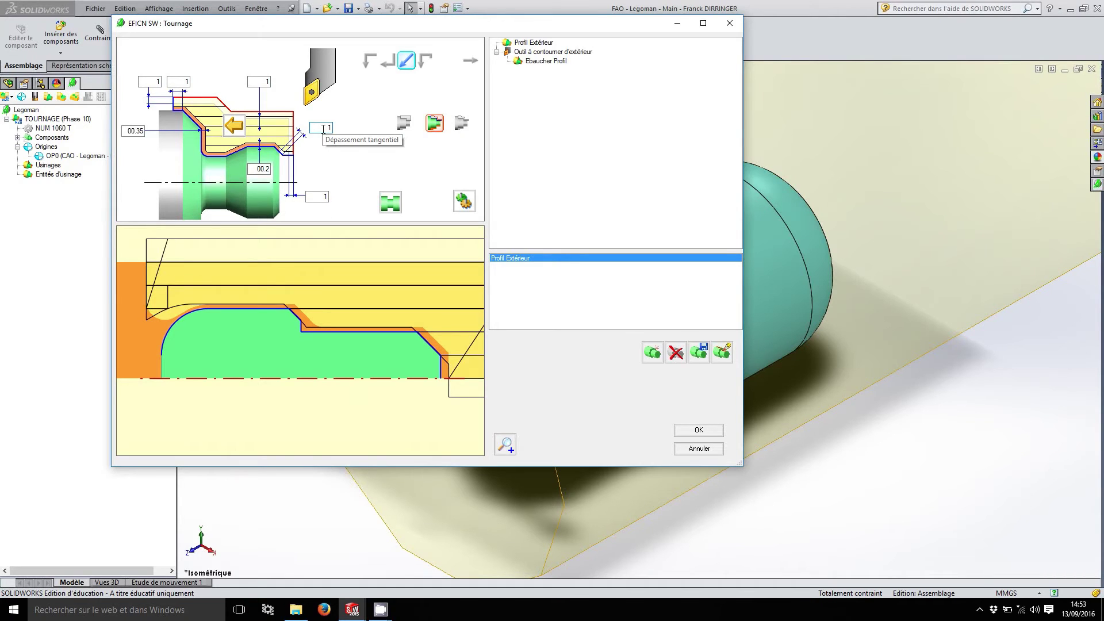
{"action": "left_click", "coordinate": [688, 432]}
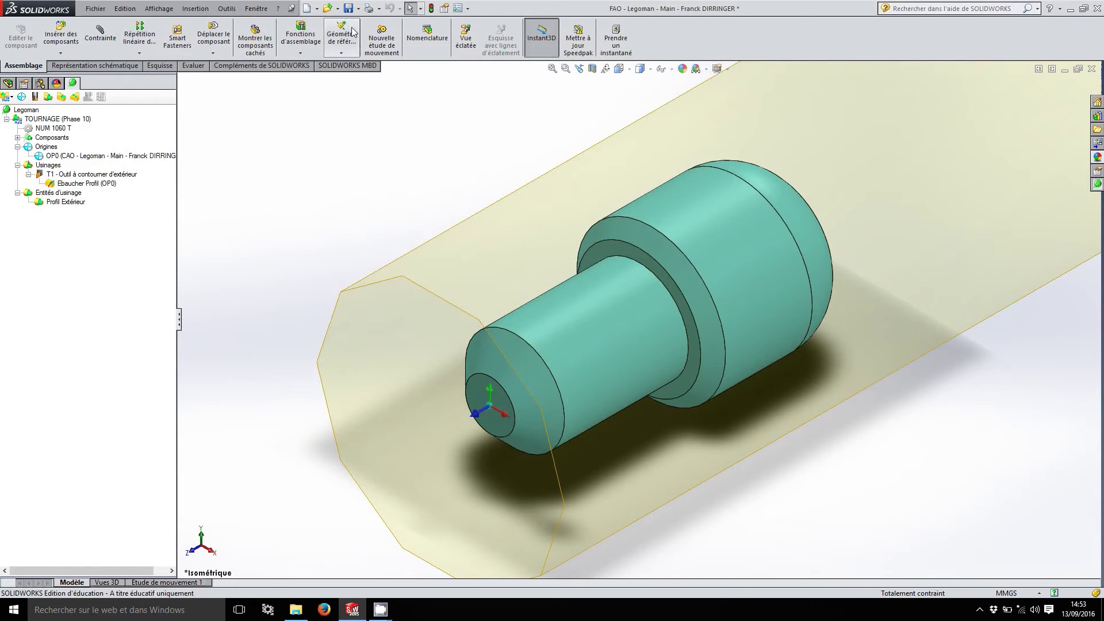
{"action": "left_click", "coordinate": [348, 8]}
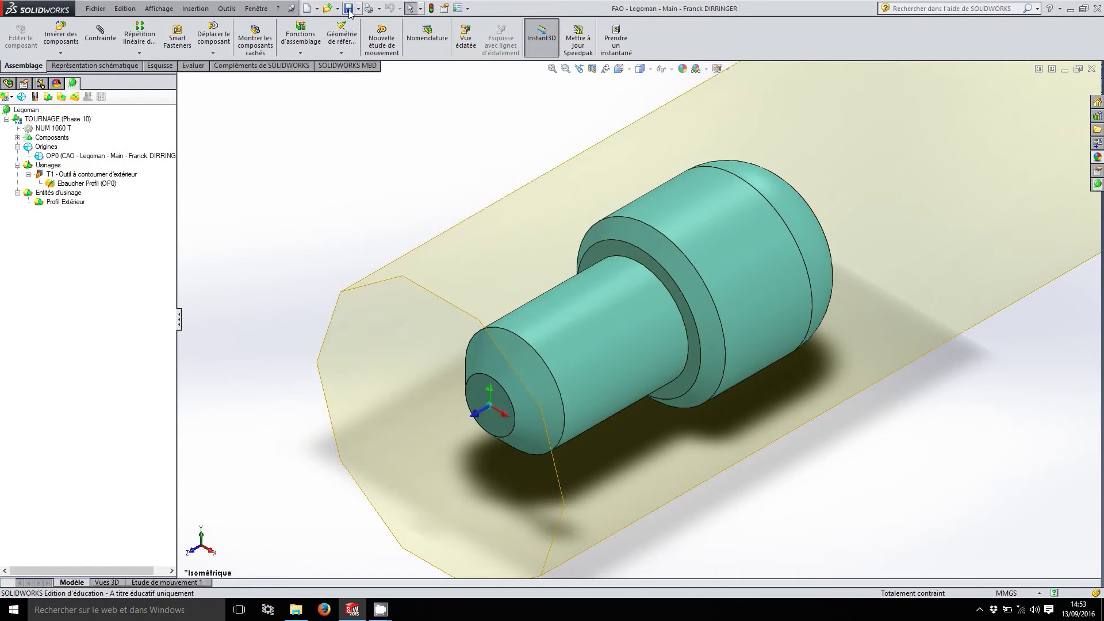
Step: Edit the Profil Extérieur entity and add a Finir Profil operation to its external contouring tool
{"action": "right_click", "coordinate": [71, 204]}
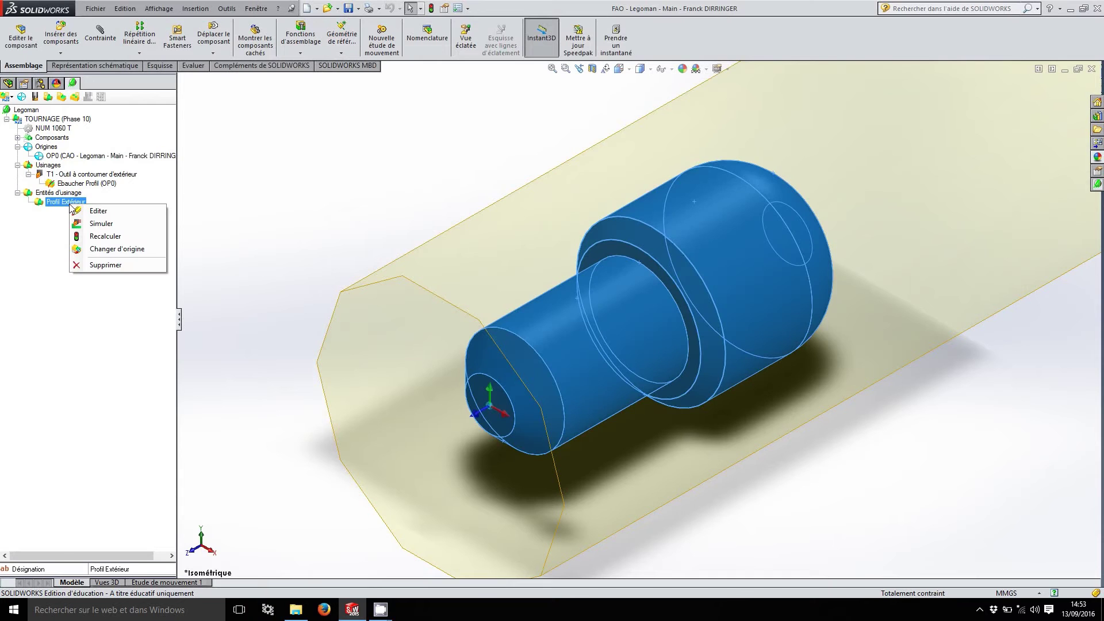
{"action": "left_click", "coordinate": [108, 211]}
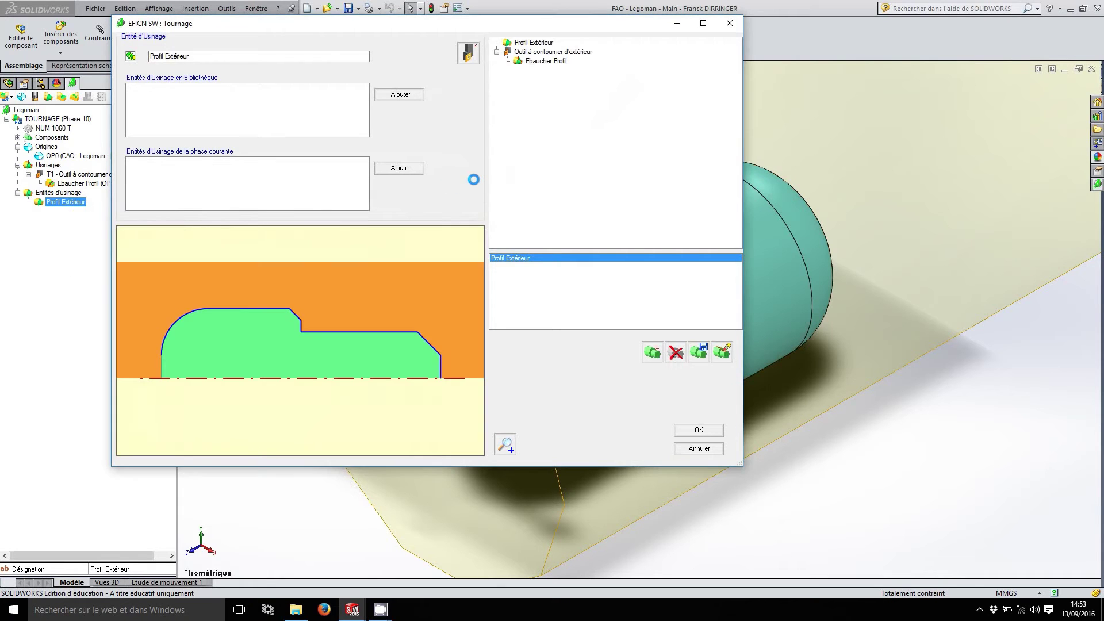
{"action": "left_click", "coordinate": [568, 53]}
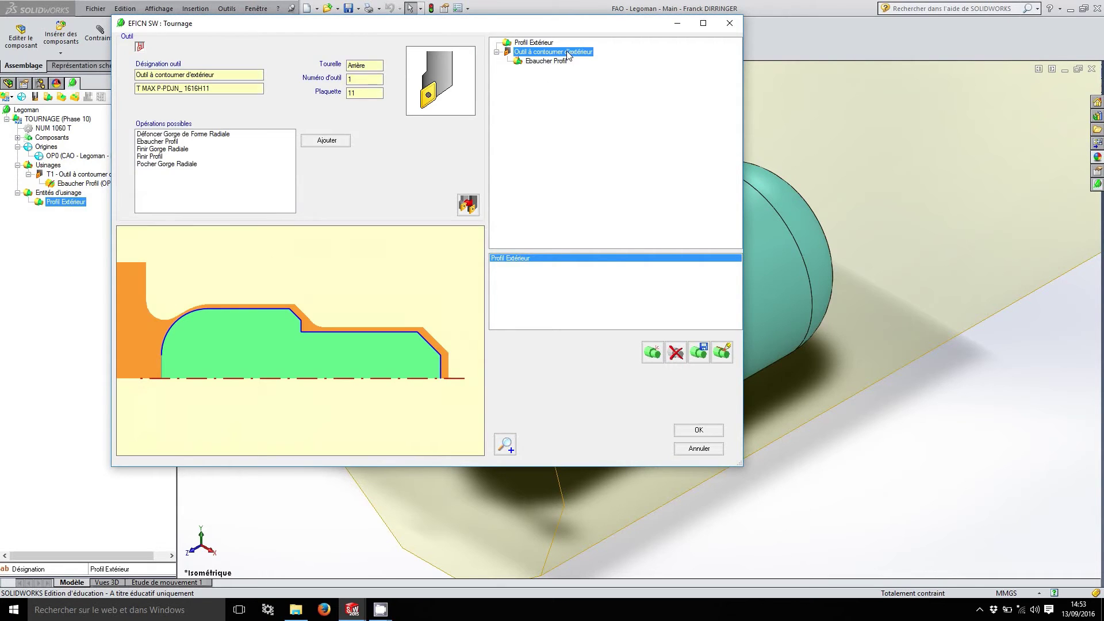
{"action": "left_click", "coordinate": [156, 157]}
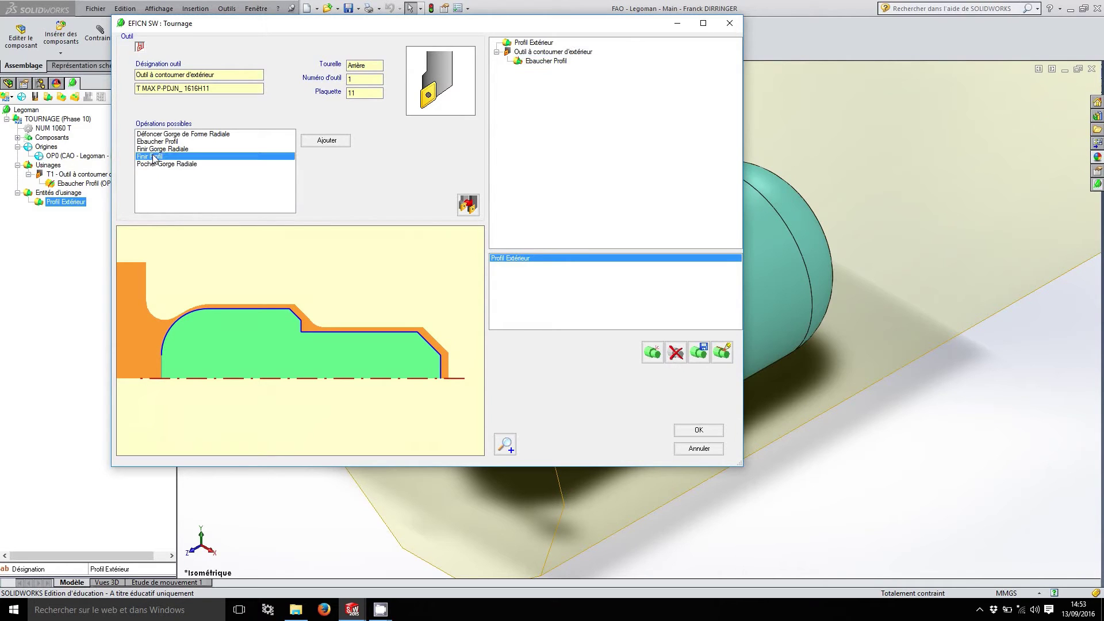
{"action": "left_click", "coordinate": [326, 141]}
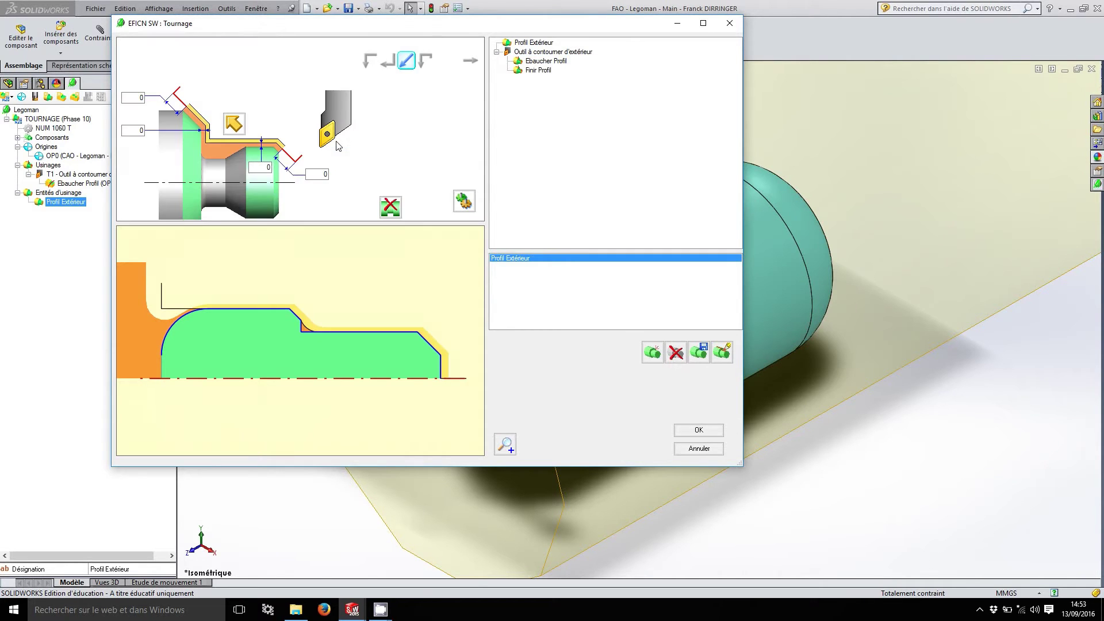
Step: Set the finishing pass's entry extension to 2 and exit extension to 1, enable groove machining, and save the validated program
{"action": "double_click", "coordinate": [324, 173]}
{"action": "type", "text": "2"}
{"action": "double_click", "coordinate": [259, 167]}
{"action": "left_click", "coordinate": [390, 207]}
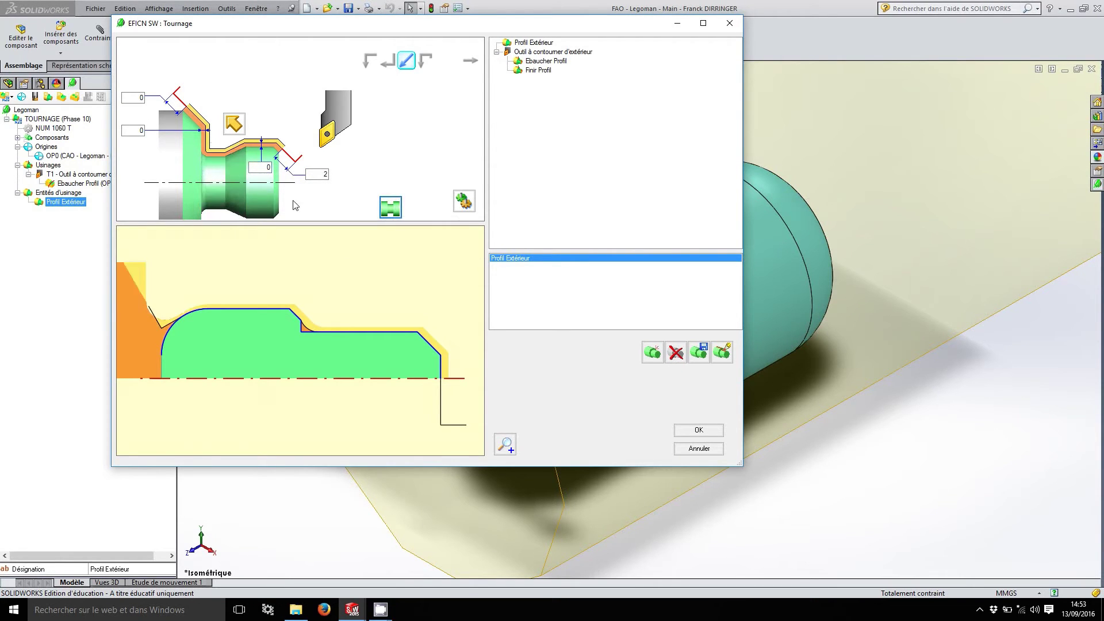
{"action": "double_click", "coordinate": [148, 96]}
{"action": "type", "text": "1"}
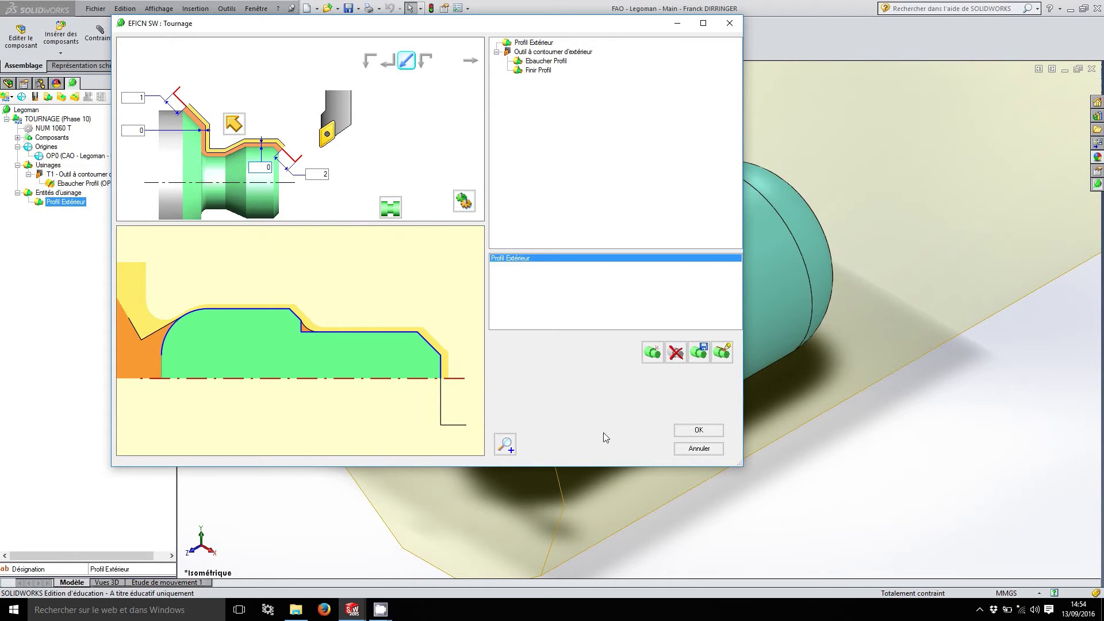
{"action": "left_click", "coordinate": [690, 433]}
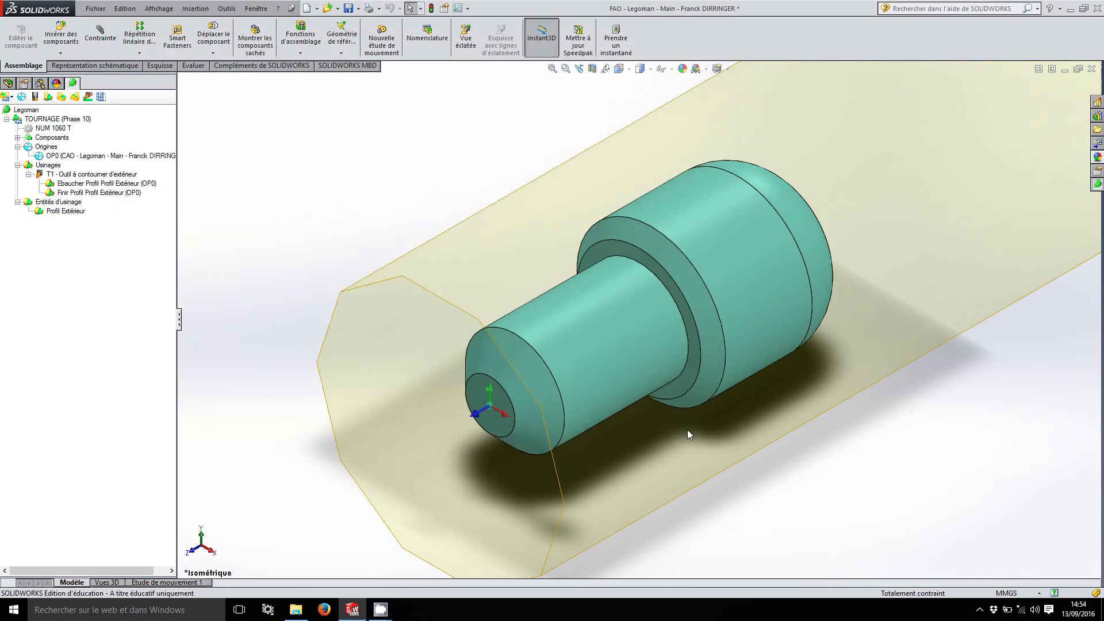
{"action": "left_click", "coordinate": [349, 8]}
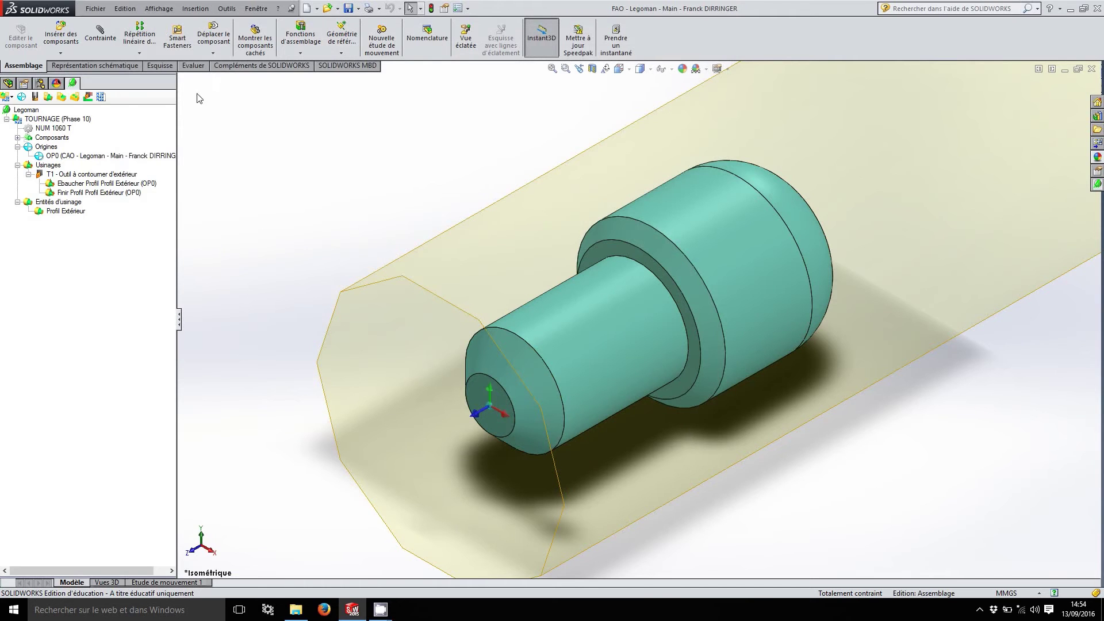
Step: Simulate the TOURNAGE phase with material removal enabled, close the simulation and save the assembly
{"action": "right_click", "coordinate": [45, 119]}
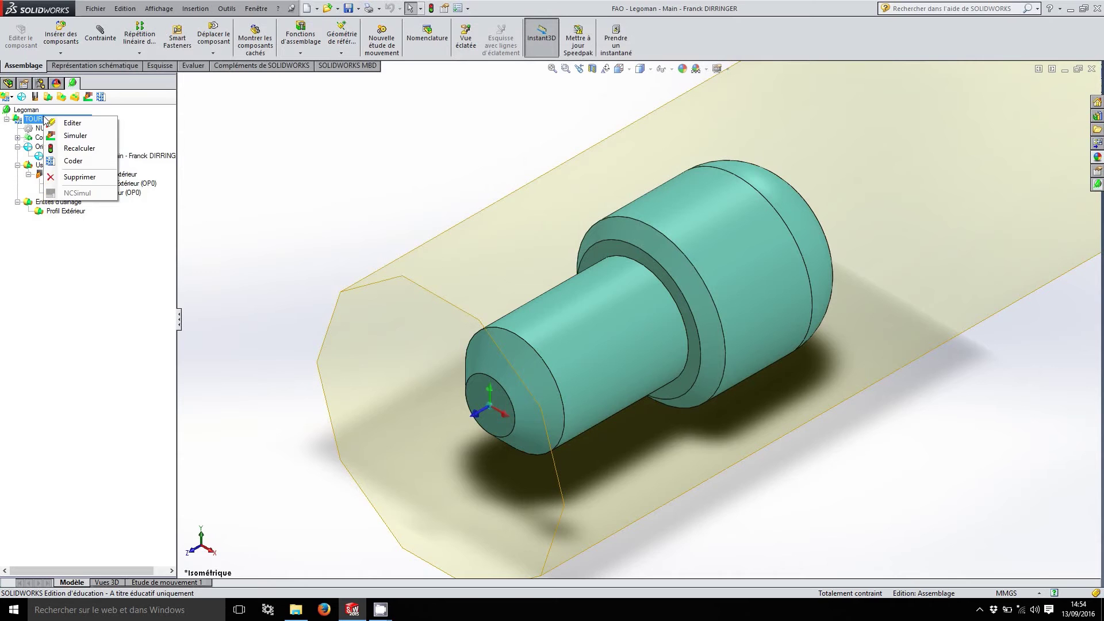
{"action": "left_click", "coordinate": [78, 136]}
{"action": "left_click", "coordinate": [126, 247]}
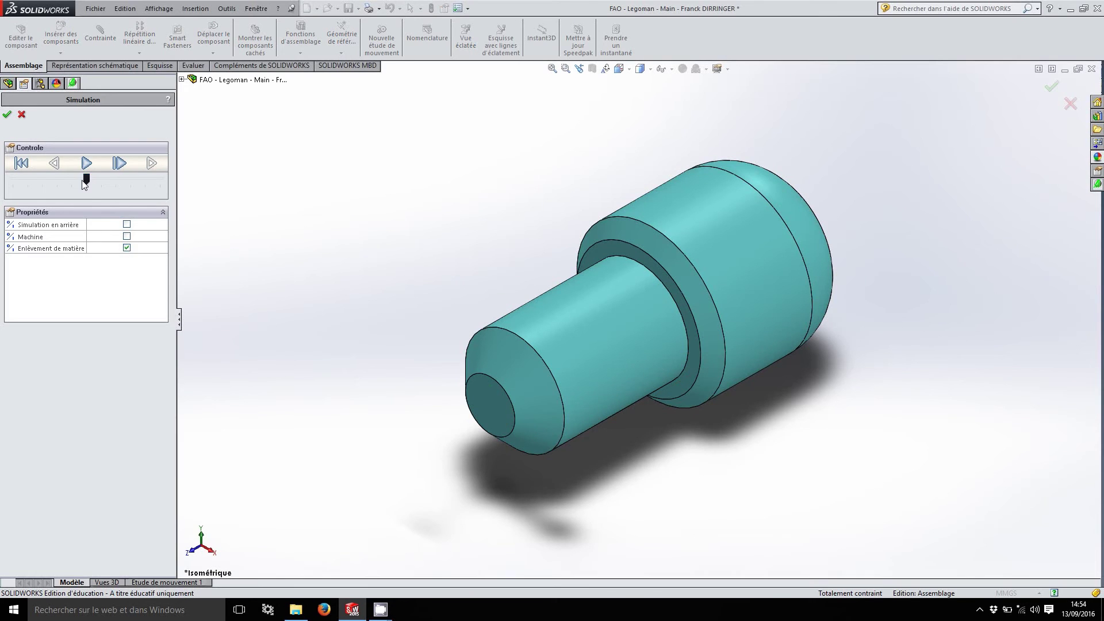
{"action": "left_click", "coordinate": [86, 163]}
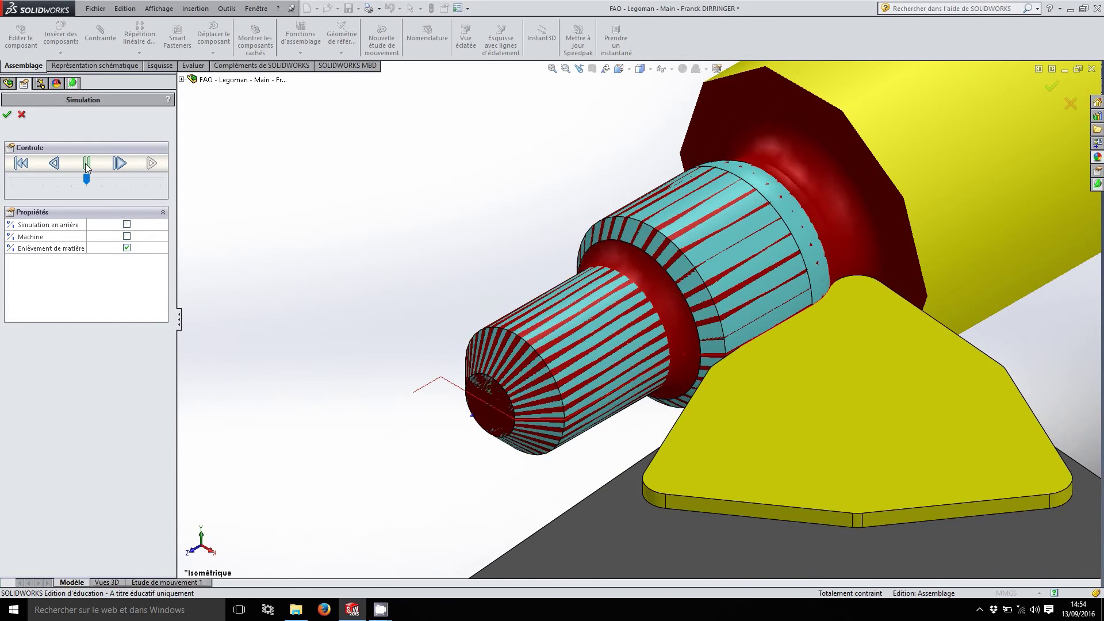
{"action": "left_click", "coordinate": [7, 114]}
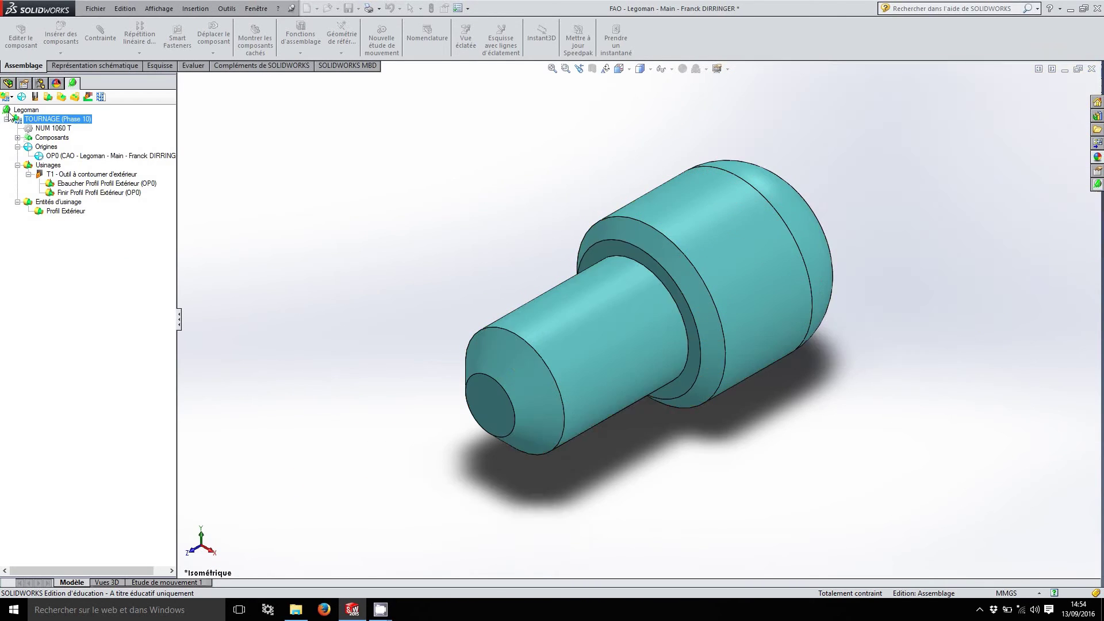
{"action": "left_click", "coordinate": [348, 9]}
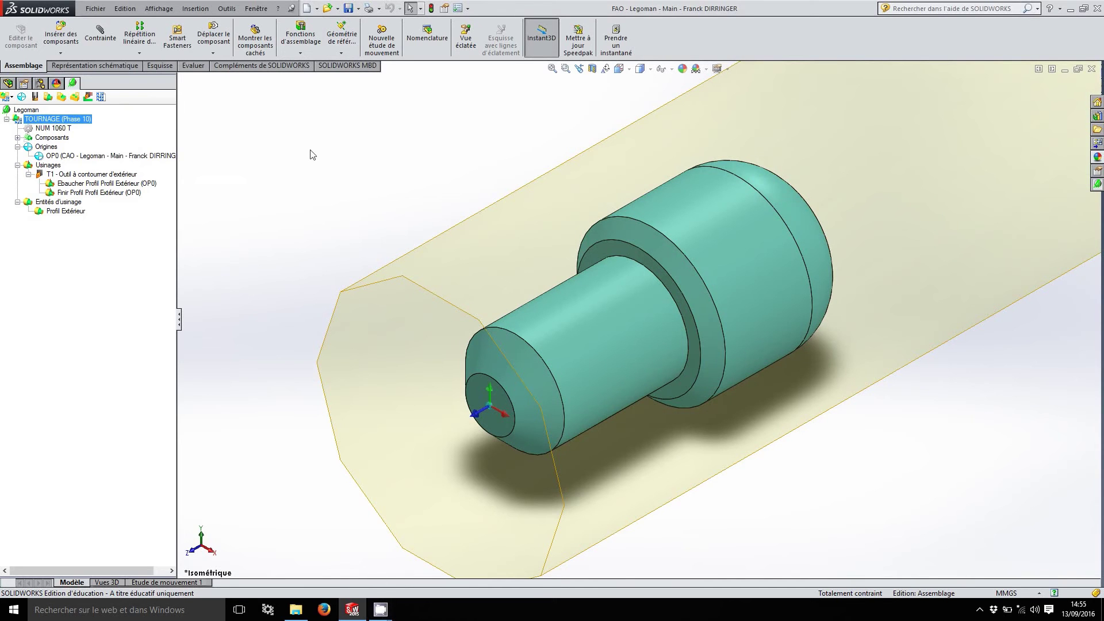
Step: Create a second Profil Extérieur machining entity from the flat end segment beside the rounded end
{"action": "left_click", "coordinate": [50, 96]}
{"action": "left_click", "coordinate": [649, 357]}
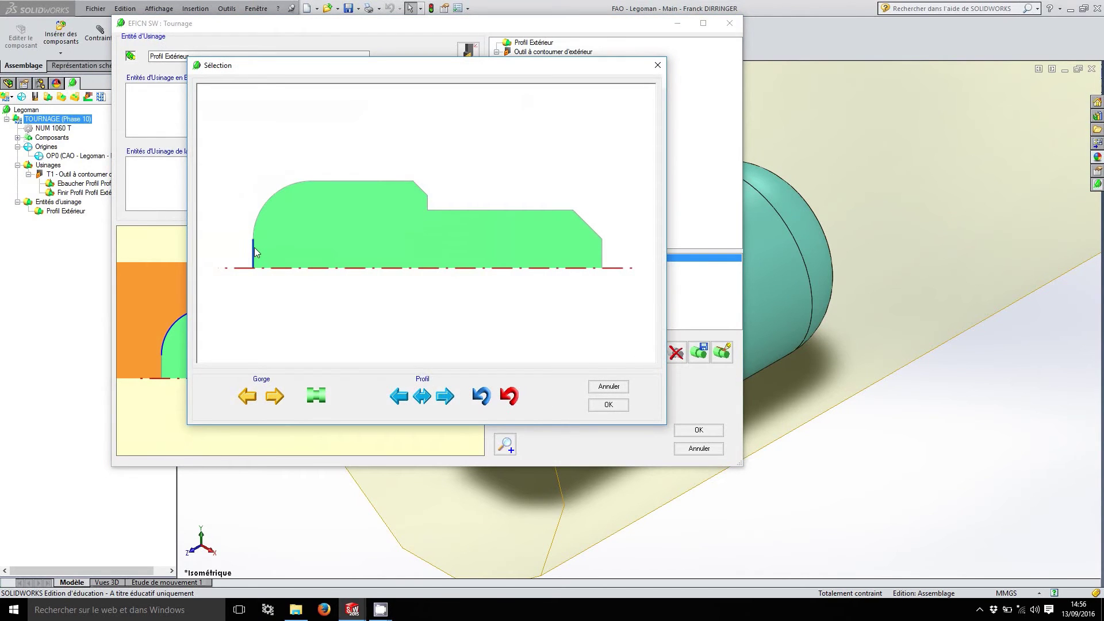
{"action": "left_click", "coordinate": [596, 408]}
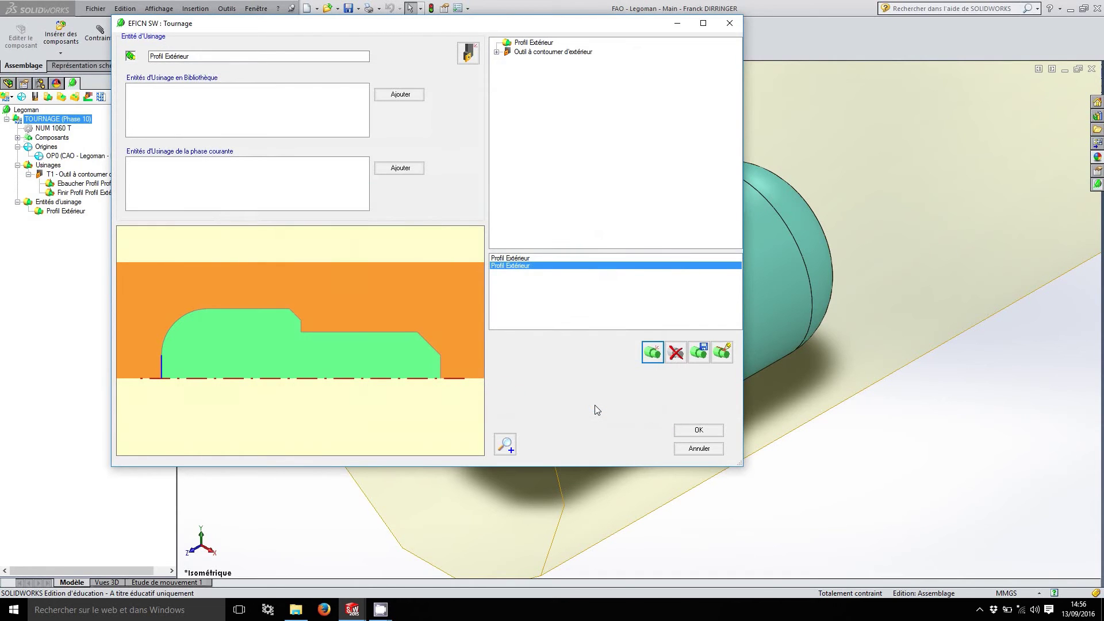
Step: Add the Sandvik external parting tool Outil à tronçonner (T MAX Q Cut ressort-151.20-1212-20) from the tool library to the TOURNAGE tools
{"action": "left_click", "coordinate": [469, 54]}
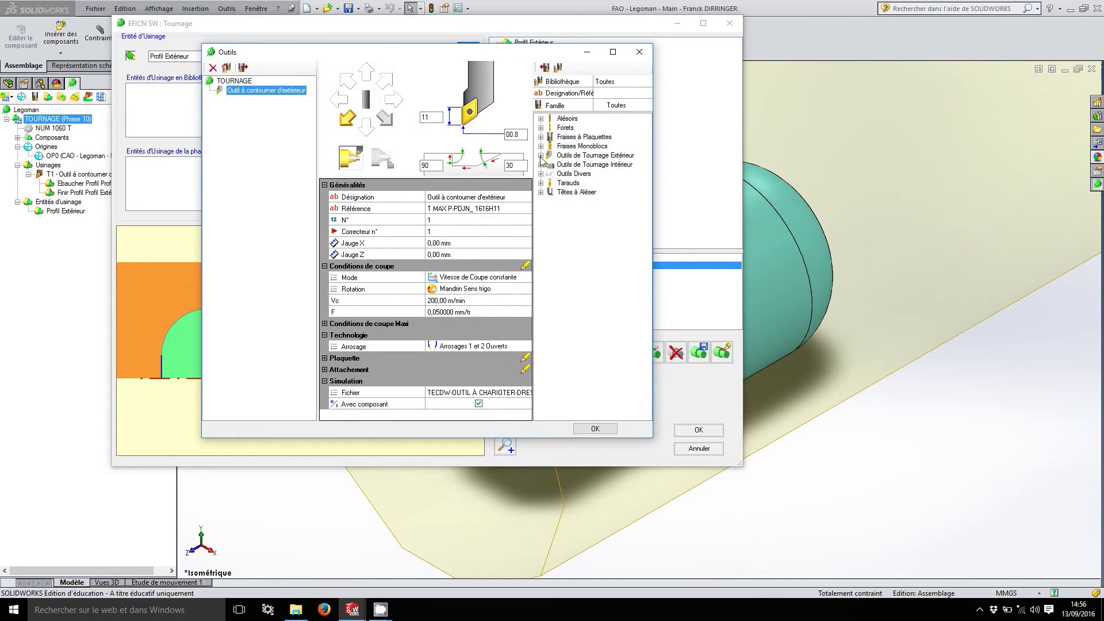
{"action": "left_click", "coordinate": [541, 155]}
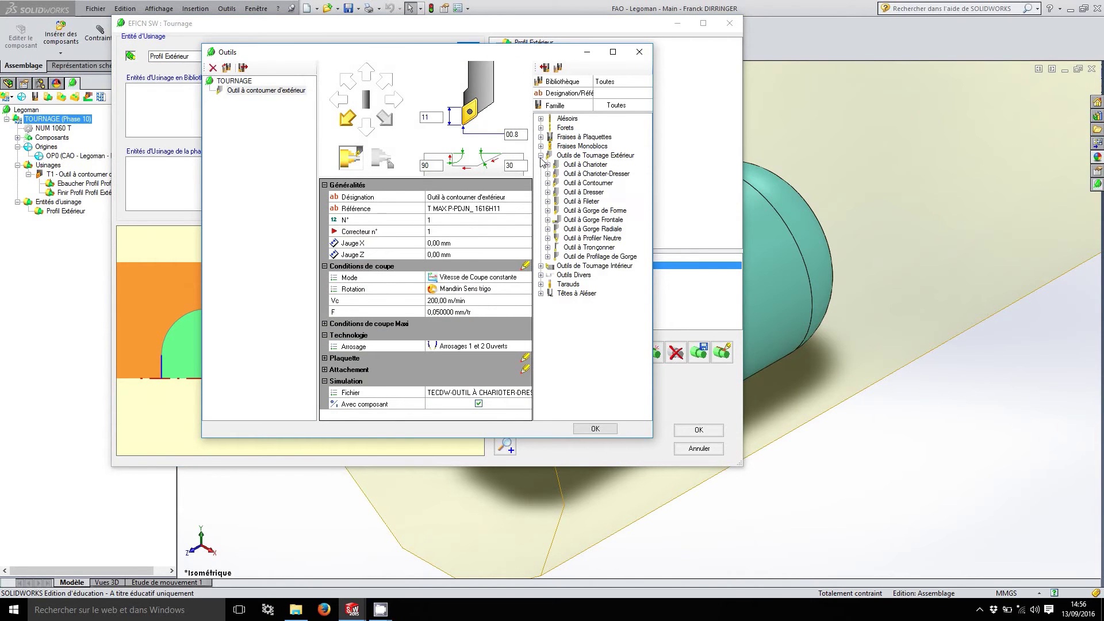
{"action": "left_click", "coordinate": [547, 247]}
{"action": "left_click", "coordinate": [555, 266]}
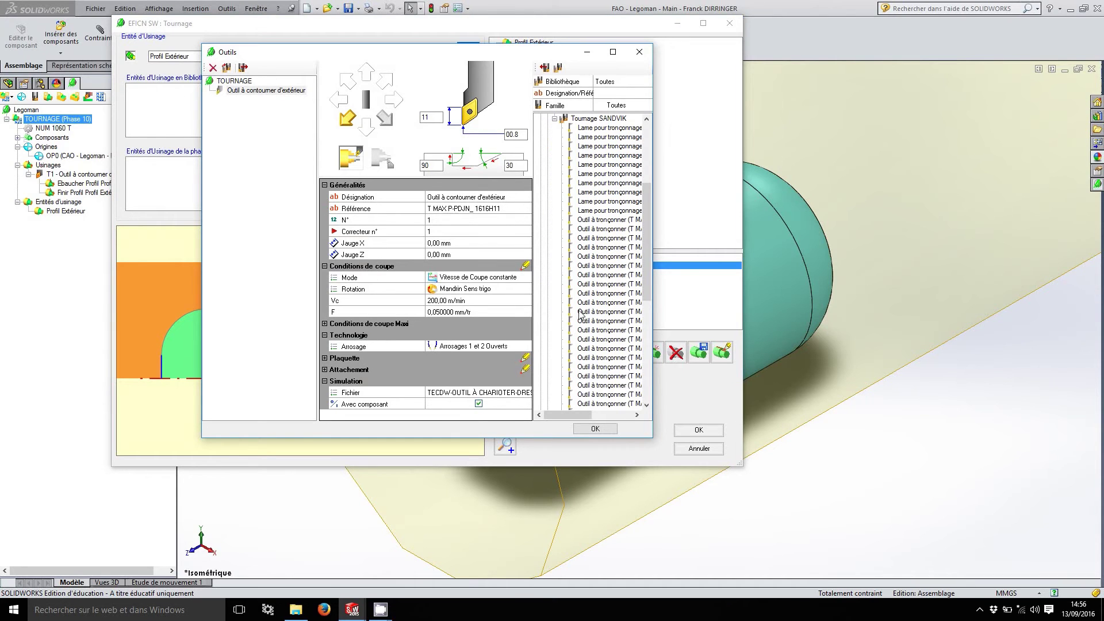
{"action": "left_click_drag", "start_coordinate": [587, 415], "coordinate": [606, 415]}
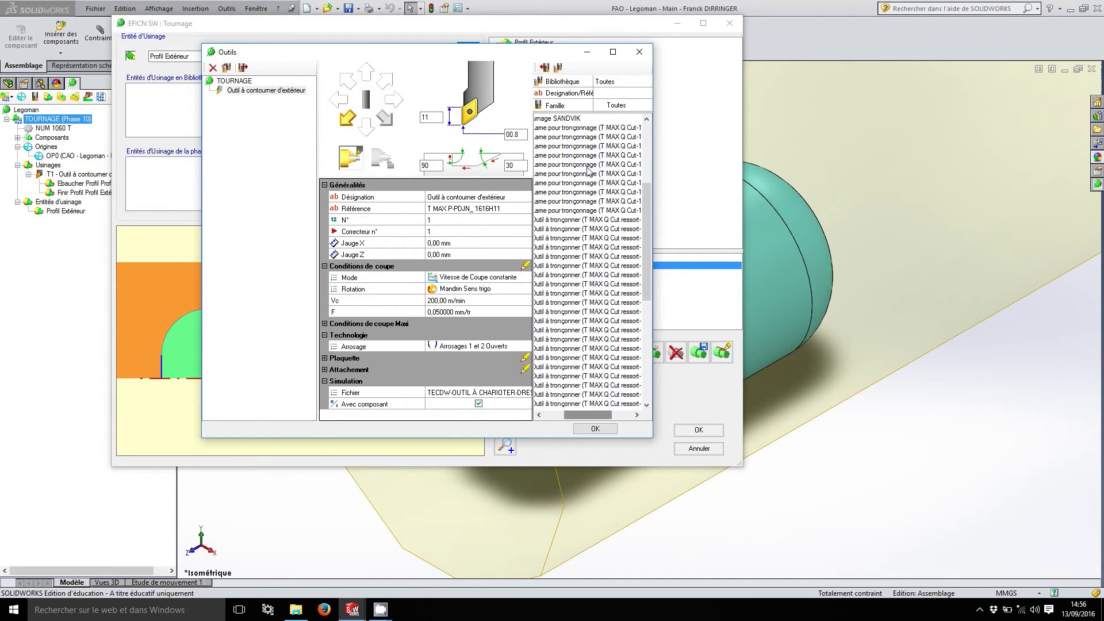
{"action": "left_click", "coordinate": [577, 219]}
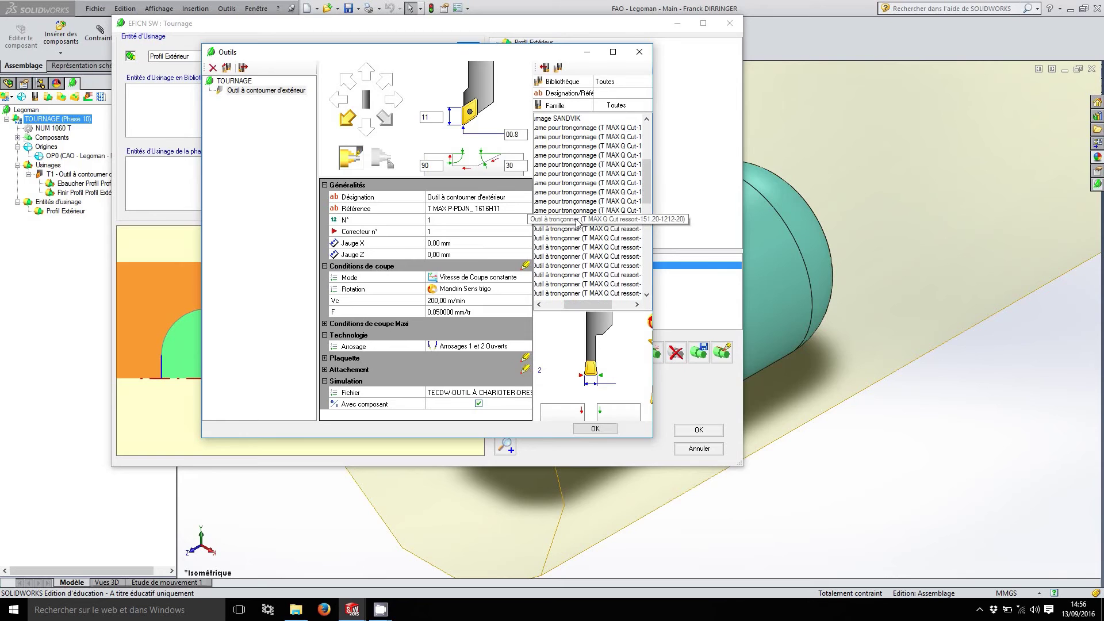
{"action": "left_click", "coordinate": [544, 67]}
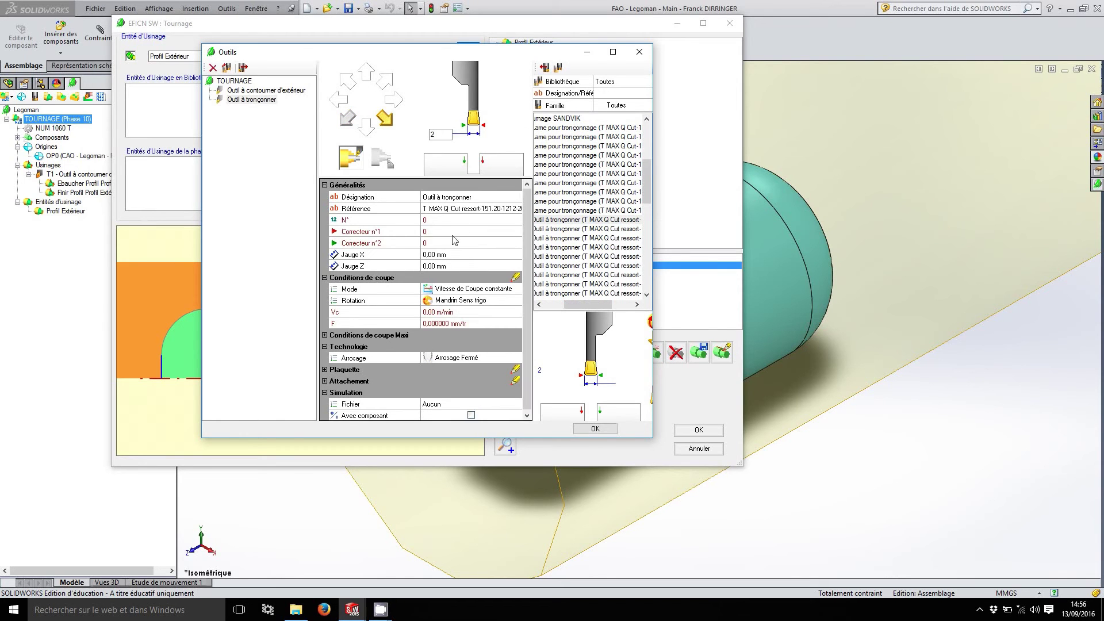
Step: Set the parting tool's number to 5, correctors to 5 and 55, cutting speed to 80 m/min and feed to 0.02 mm/tr
{"action": "left_click", "coordinate": [443, 221]}
{"action": "type", "text": "5"}
{"action": "left_click", "coordinate": [438, 245]}
{"action": "left_click", "coordinate": [437, 244]}
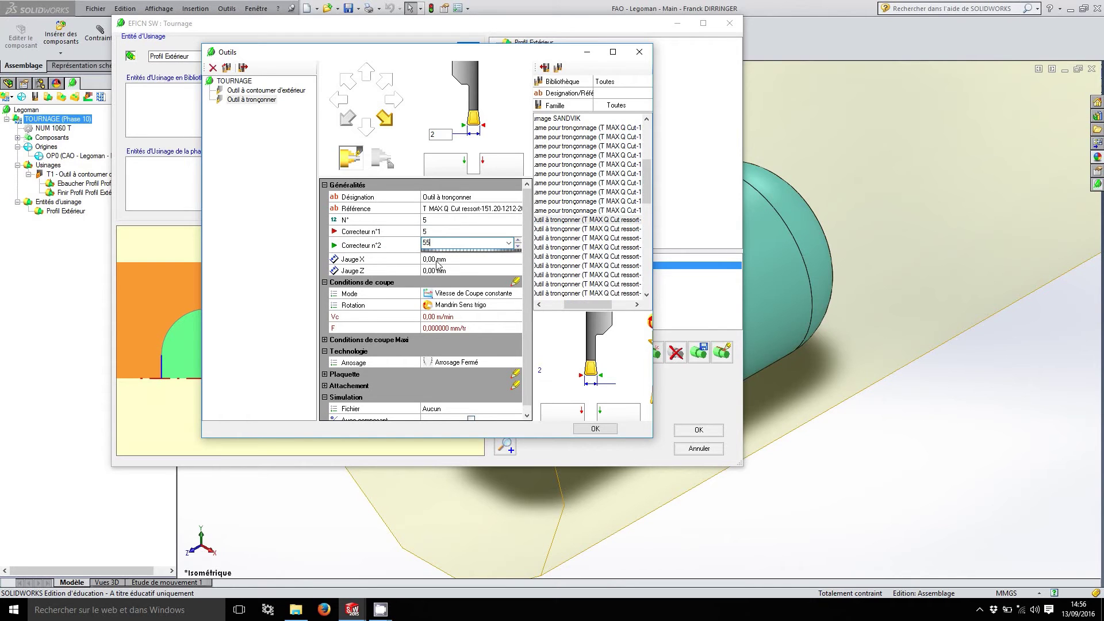
{"action": "left_click", "coordinate": [442, 316]}
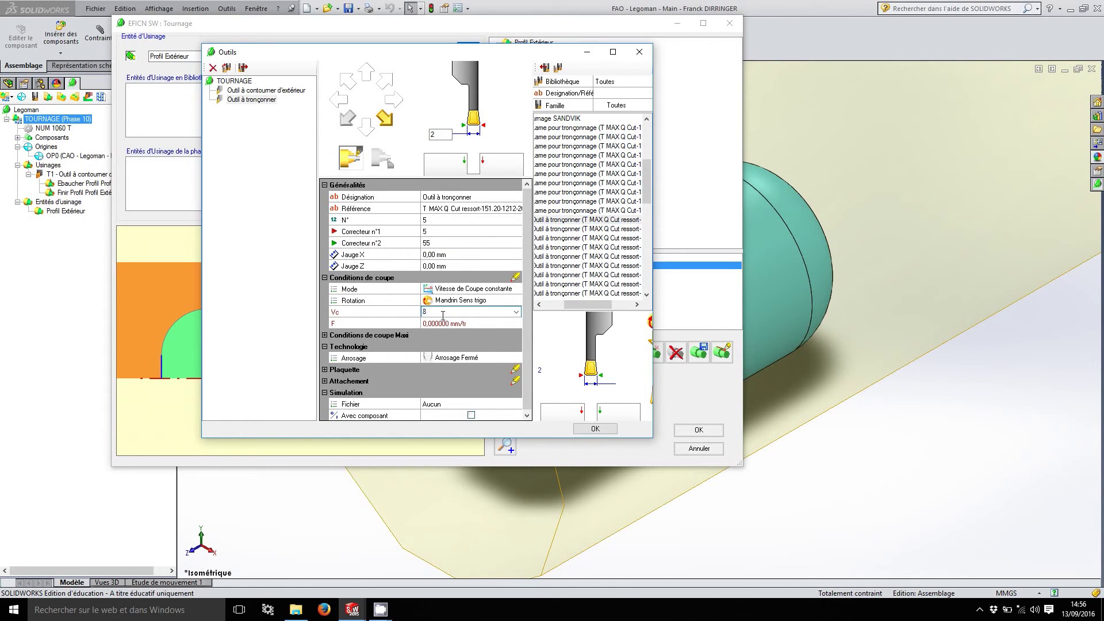
{"action": "left_click", "coordinate": [444, 325]}
{"action": "type", "text": "0.02"}
Step: Set the parting tool's coolant to Arrosages 1 et 2 Ouverts, assign the TETRP-OUTIL À TRONÇONNER simulation file, and validate the tool
{"action": "left_click", "coordinate": [480, 358]}
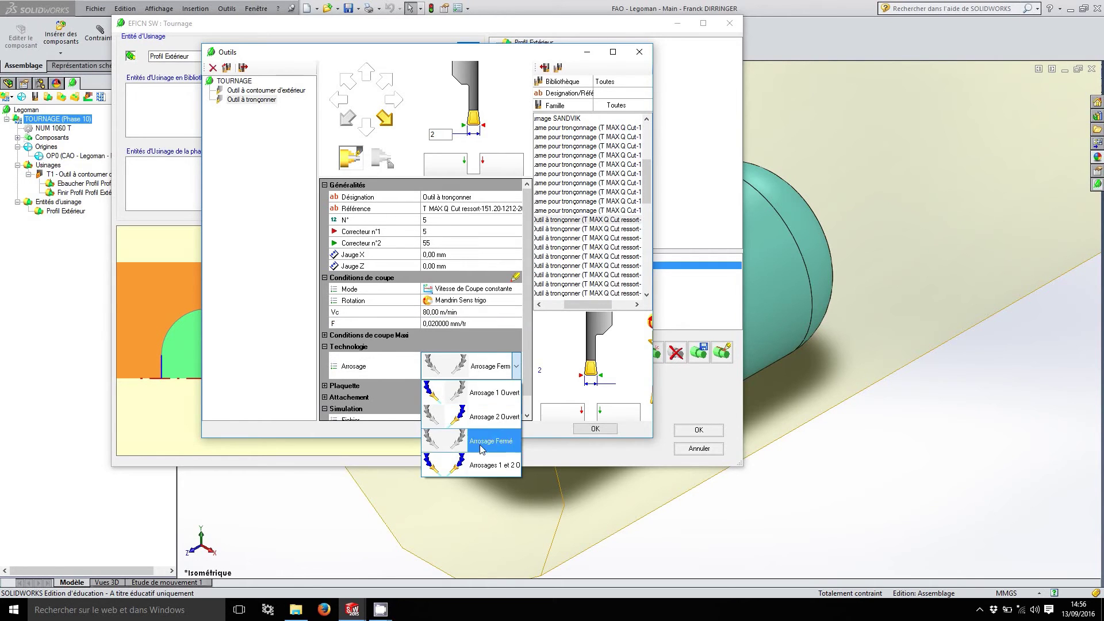
{"action": "left_click", "coordinate": [484, 465]}
{"action": "left_click", "coordinate": [470, 404]}
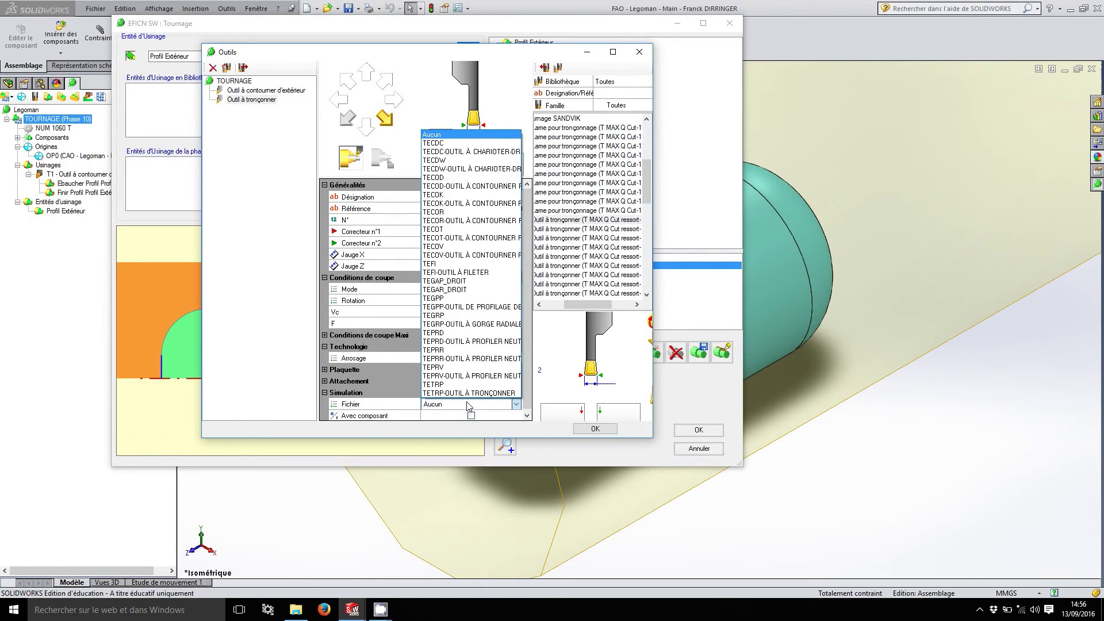
{"action": "left_click", "coordinate": [469, 394]}
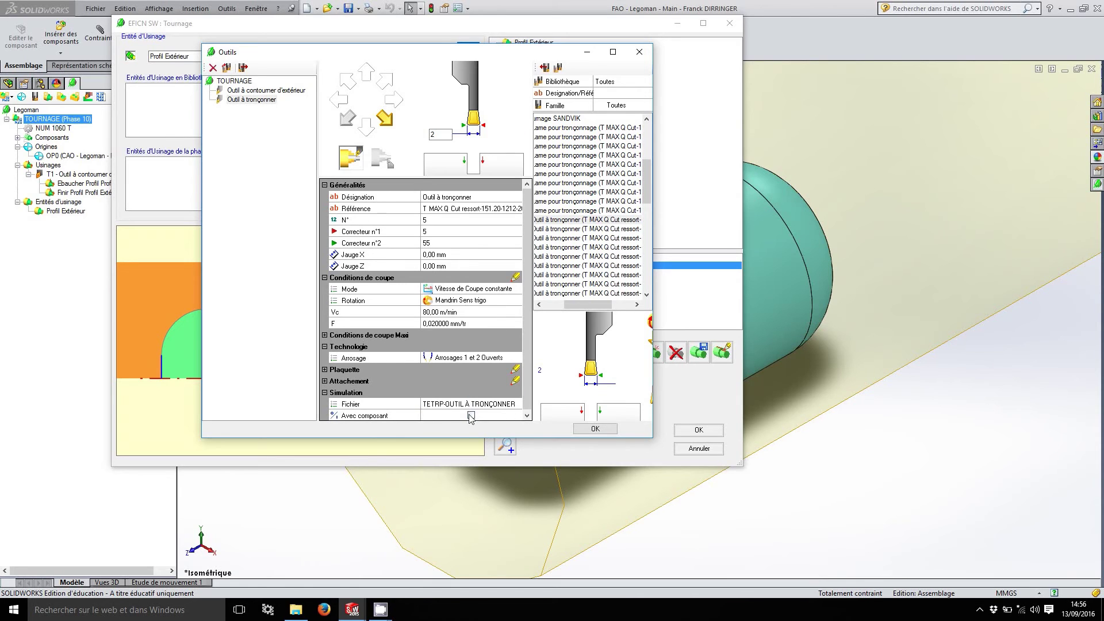
{"action": "left_click", "coordinate": [587, 429]}
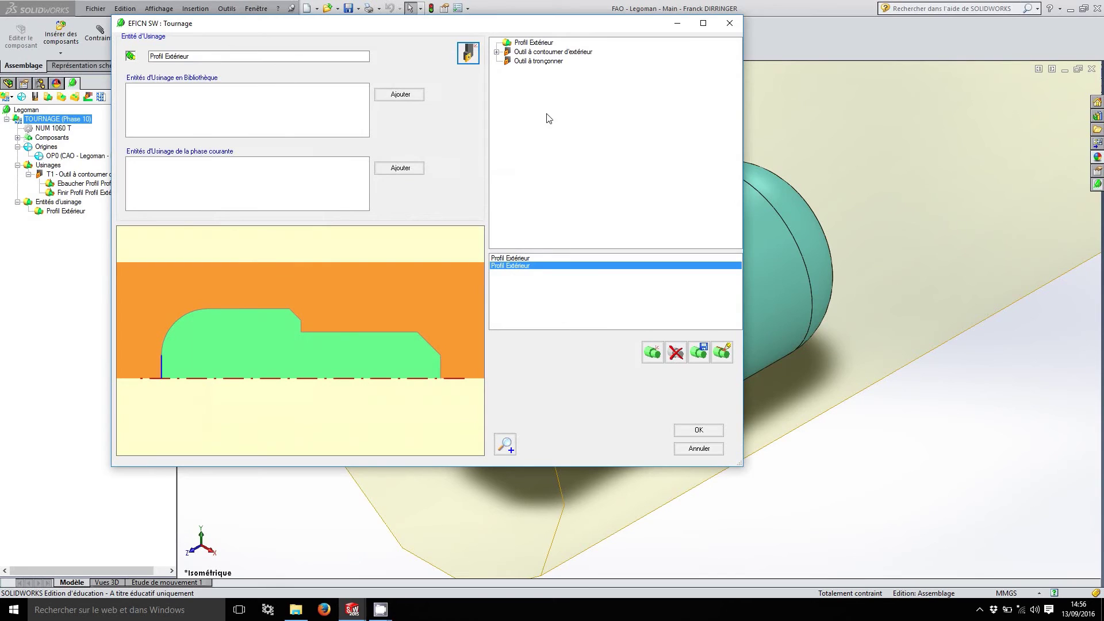
Step: Add a Tronçonner operation to the Outil à tronçonner for the second Profil Extérieur entity
{"action": "left_click", "coordinate": [540, 61]}
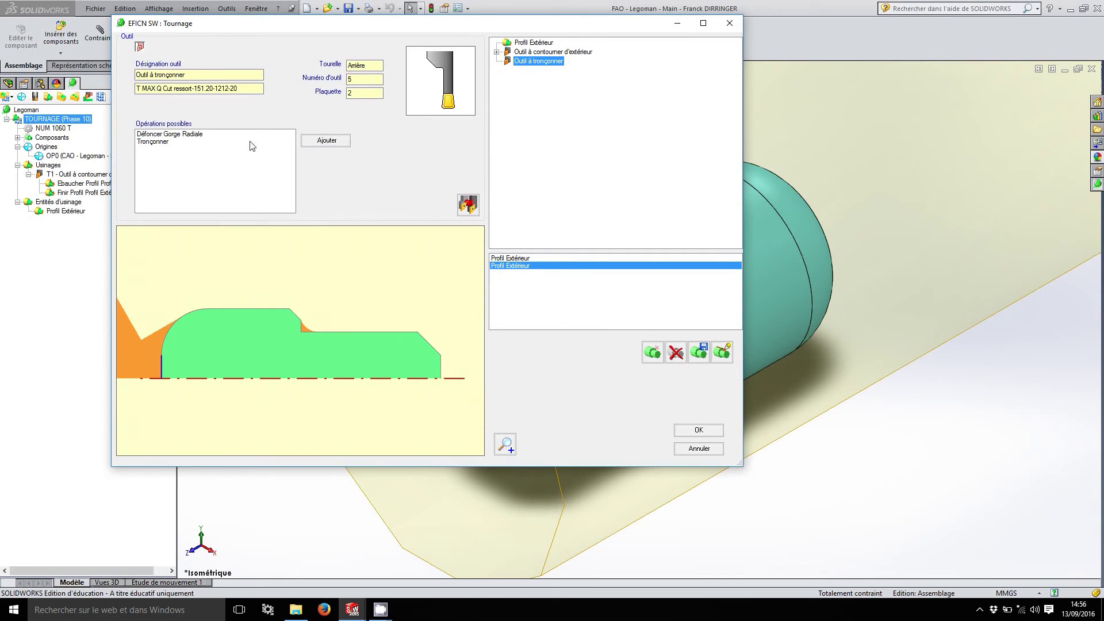
{"action": "left_click", "coordinate": [152, 141]}
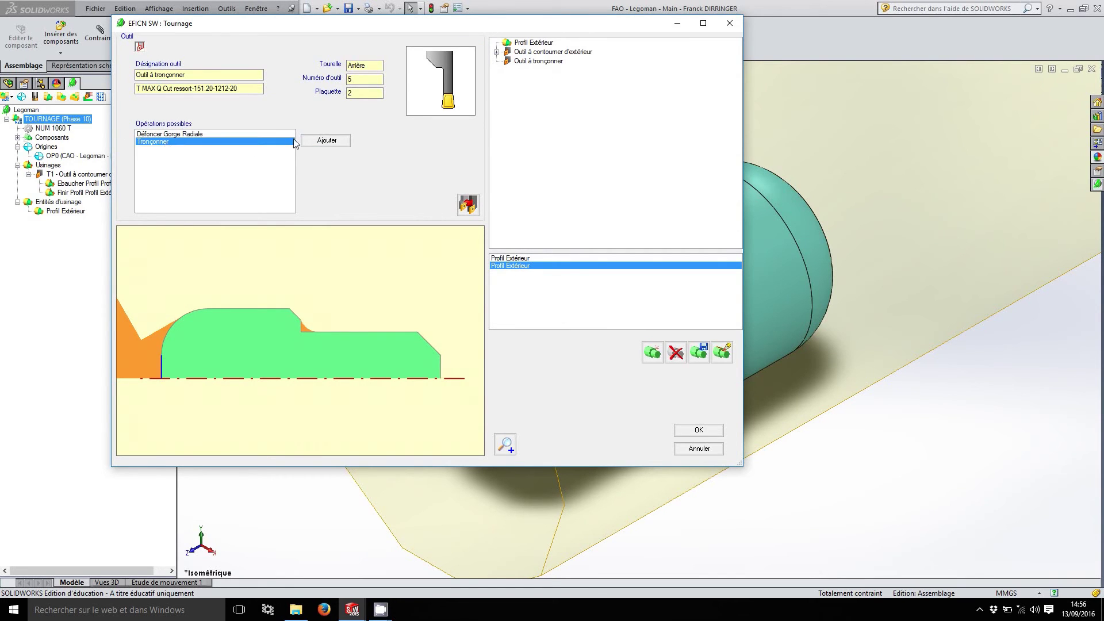
{"action": "left_click", "coordinate": [337, 142]}
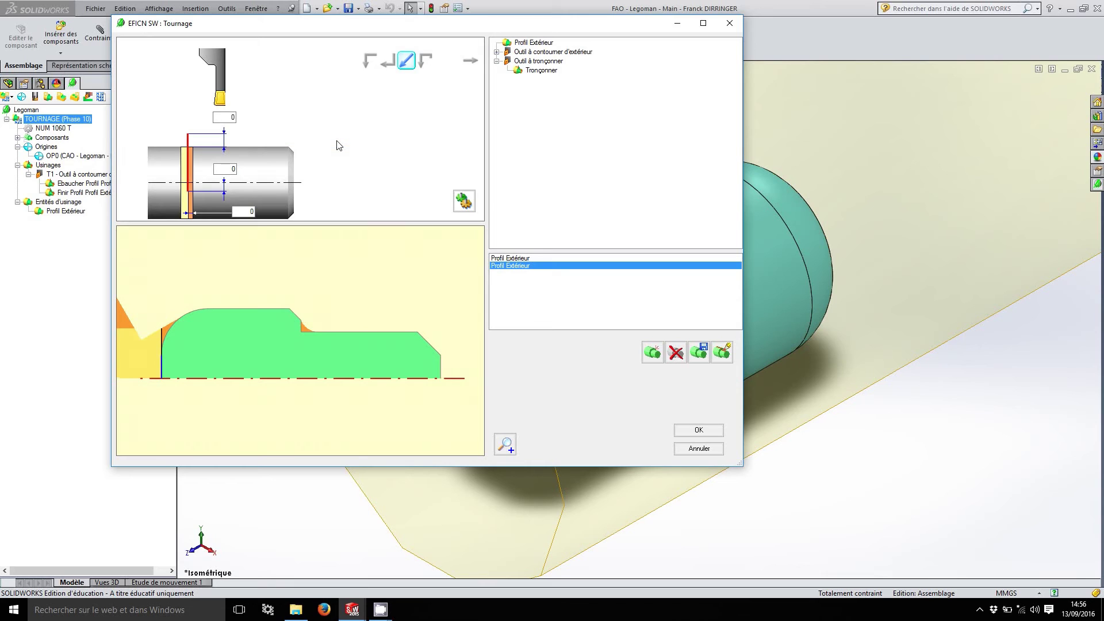
Step: Set the parting operation's approach clearance above the outer diameter to 2, validate the machining and save the assembly
{"action": "double_click", "coordinate": [233, 118]}
{"action": "type", "text": "2"}
{"action": "left_click", "coordinate": [227, 169]}
{"action": "left_click", "coordinate": [686, 432]}
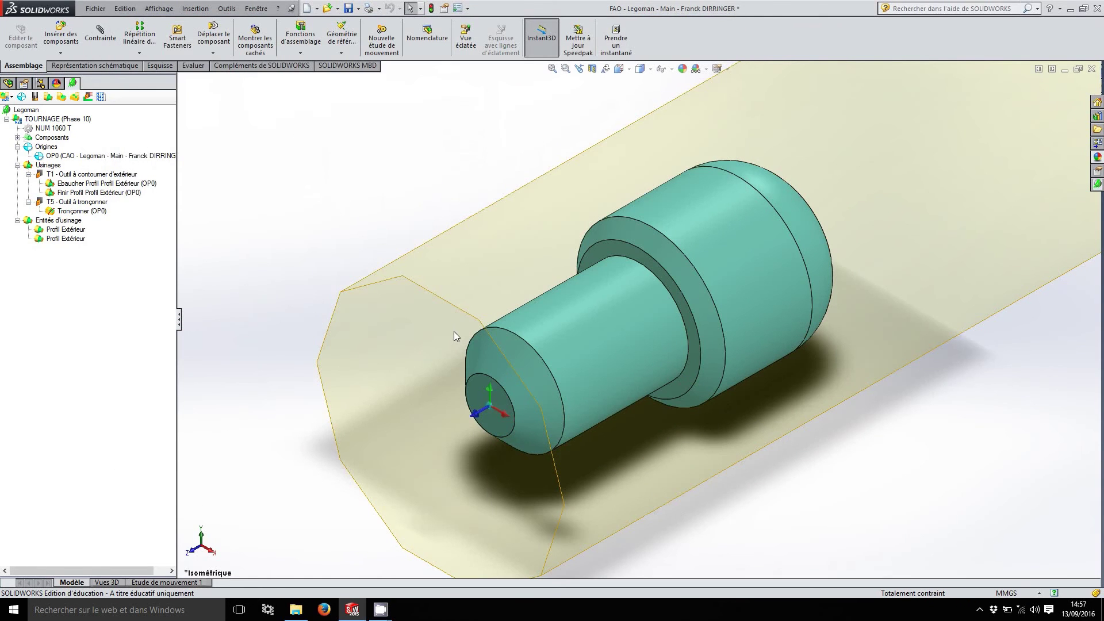
{"action": "left_click", "coordinate": [348, 8]}
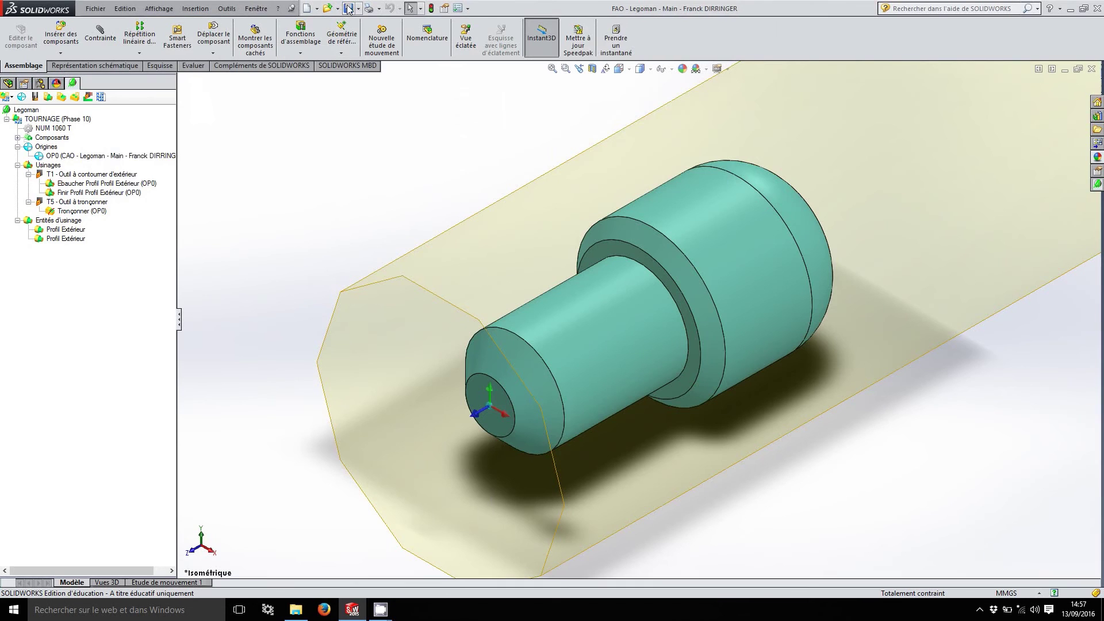
Step: Rename the first Profil Extérieur machining entity as Contournage Extérieur
{"action": "left_click", "coordinate": [78, 230]}
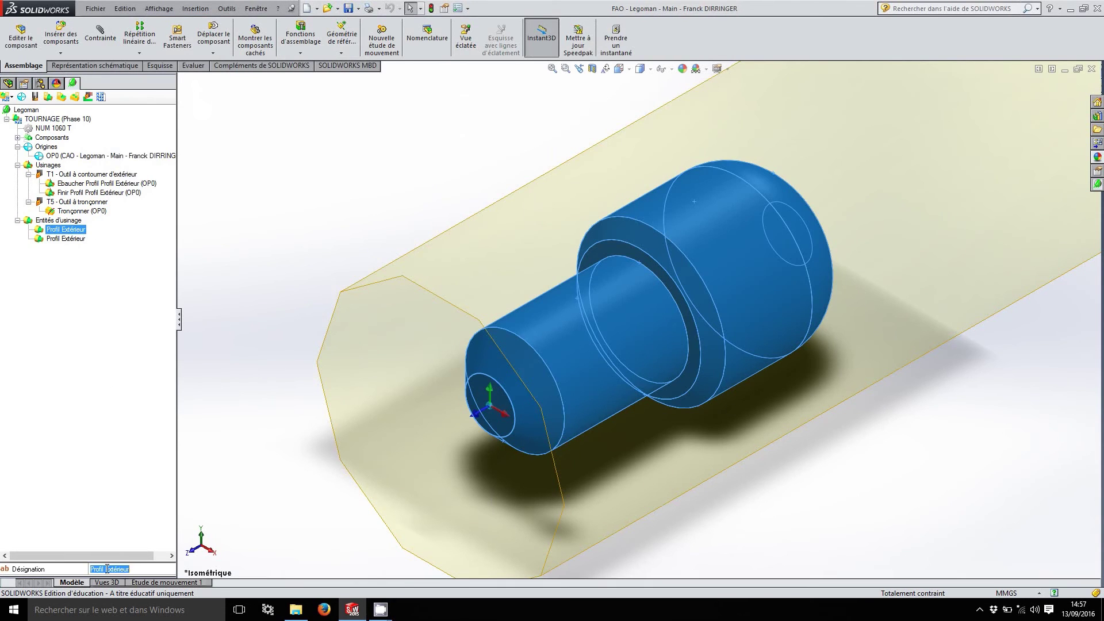
{"action": "left_click_drag", "start_coordinate": [105, 568], "coordinate": [82, 563]}
{"action": "type", "text": "cONTOURNA"}
{"action": "key", "text": "BackSpace"}
{"action": "key", "text": "BackSpace"}
{"action": "key", "text": "BackSpace"}
{"action": "key", "text": "BackSpace"}
{"action": "key", "text": "BackSpace"}
{"action": "key", "text": "BackSpace"}
{"action": "key", "text": "BackSpace"}
{"action": "type", "text": "ntournage"}
Step: Rename the remaining Profil Extérieur entity as Tronconnage and save the assembly
{"action": "left_click", "coordinate": [75, 240]}
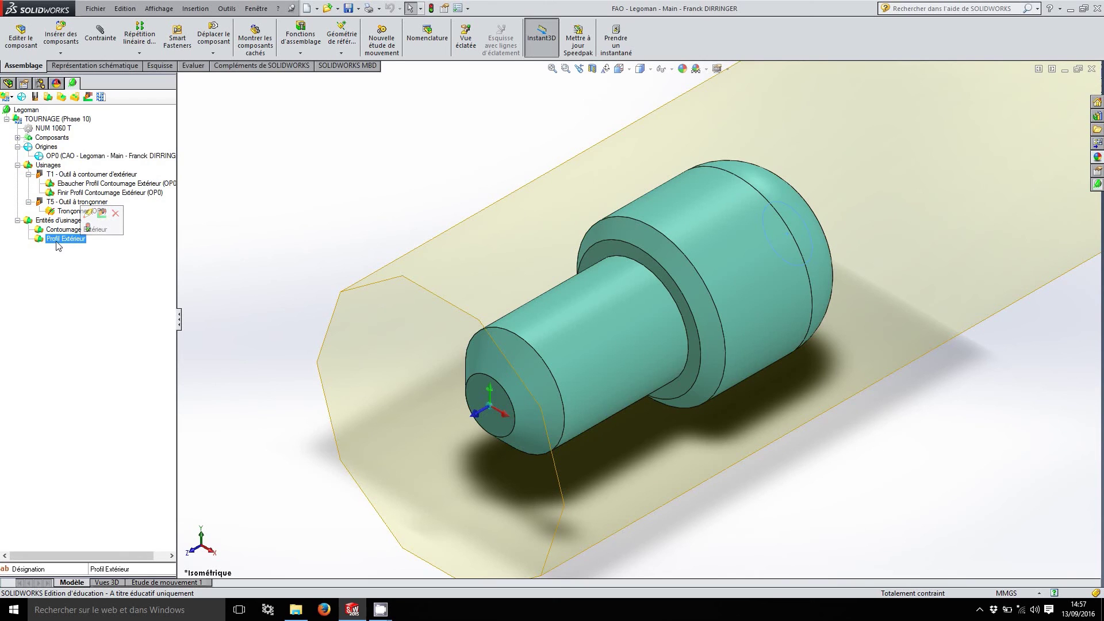
{"action": "left_click", "coordinate": [120, 569]}
{"action": "type", "text": "Tronconnag"}
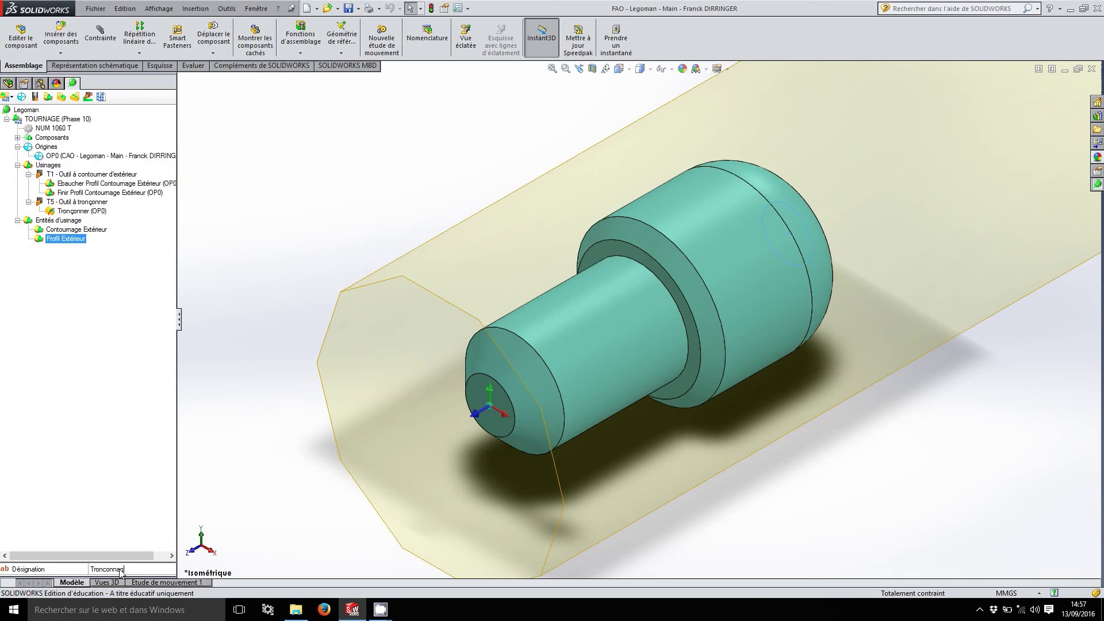
{"action": "type", "text": "e"}
{"action": "key", "text": "Return"}
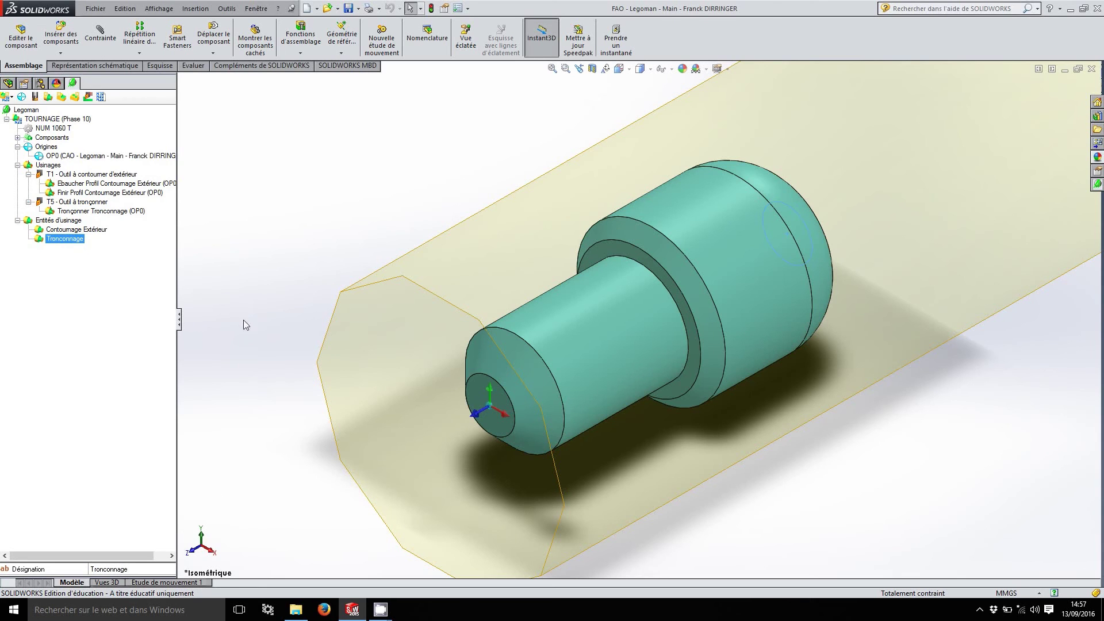
{"action": "left_click", "coordinate": [349, 10]}
Step: Simulate the complete TOURNAGE phase including the parting cut, close the simulation and save the assembly
{"action": "key", "text": "f"}
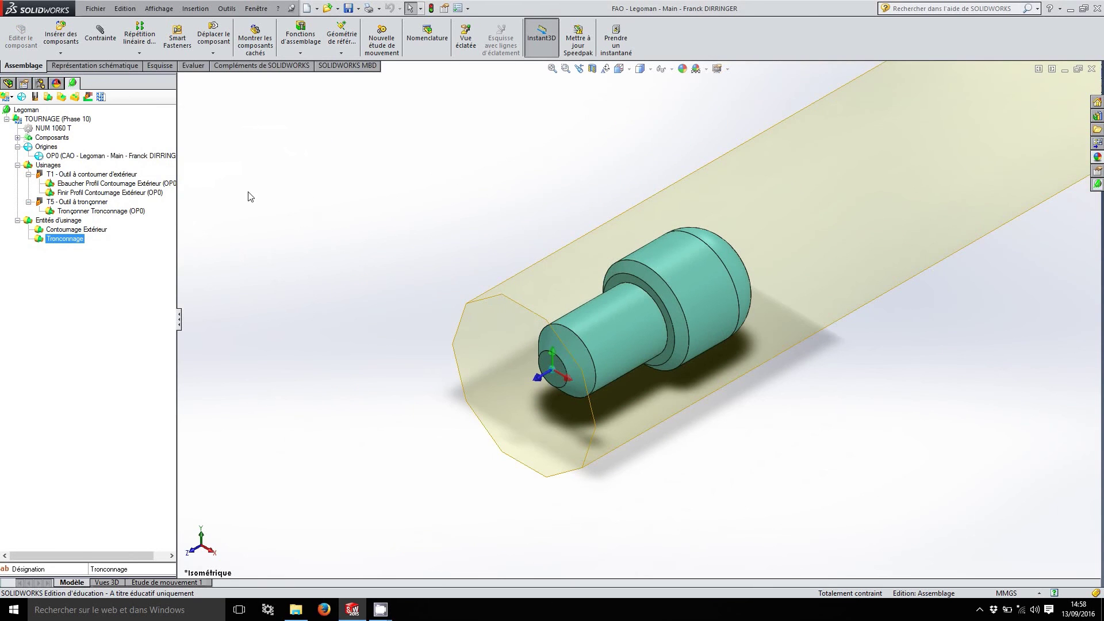
{"action": "right_click", "coordinate": [62, 119]}
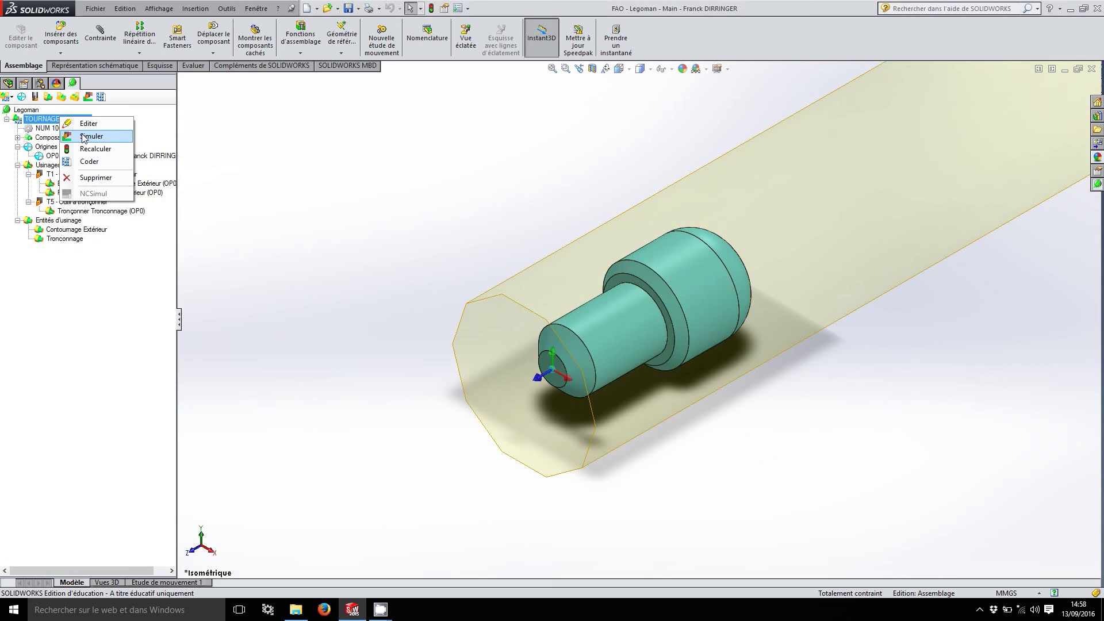
{"action": "left_click", "coordinate": [81, 138]}
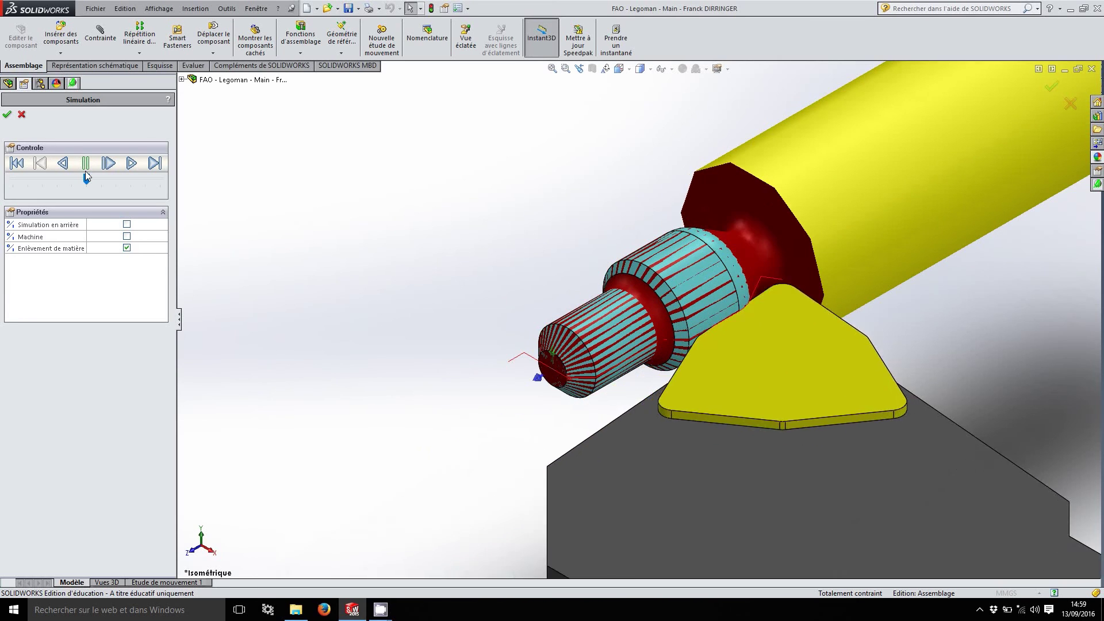
{"action": "left_click", "coordinate": [7, 114]}
{"action": "left_click", "coordinate": [348, 8]}
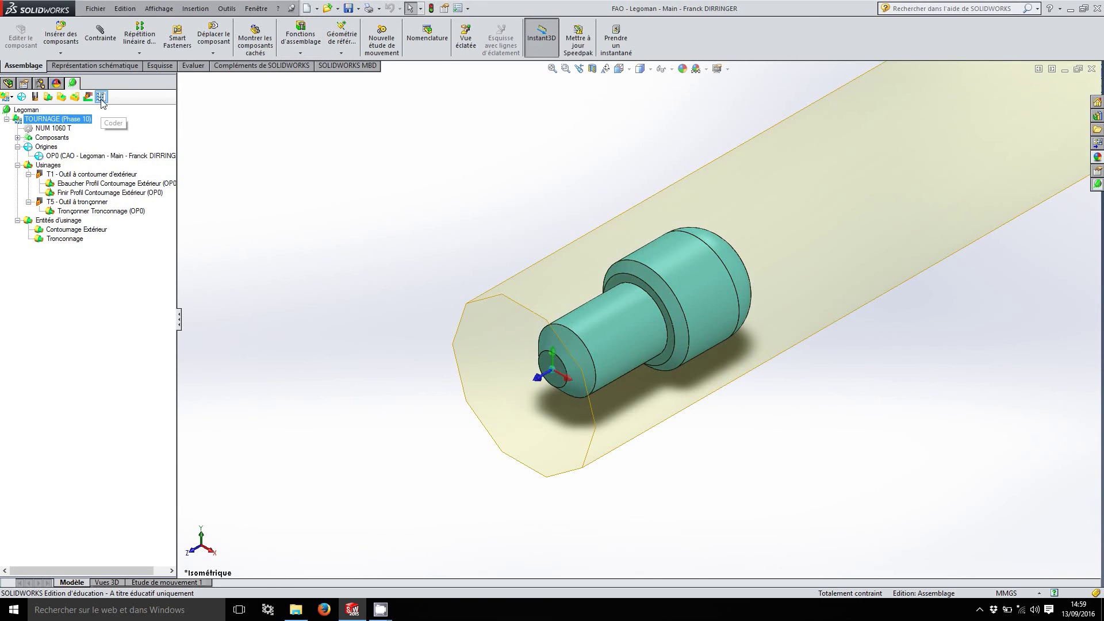
Step: Generate the NC code for the TOURNAGE phase and review the contouring and parting blocks
{"action": "left_click", "coordinate": [102, 98]}
{"action": "scroll", "coordinate": [148, 136], "scroll_direction": "down", "scroll_amount": 7}
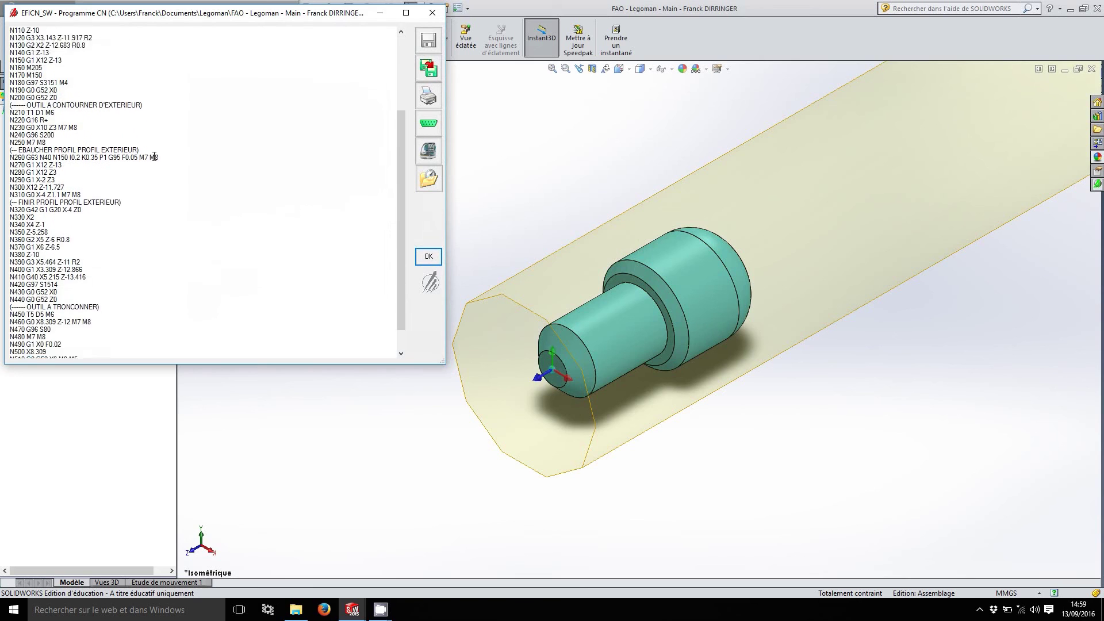
{"action": "scroll", "coordinate": [154, 156], "scroll_direction": "up", "scroll_amount": 7}
Step: Save the NC program as %2016 in the Documents > Legoman folder and close the program window
{"action": "left_click", "coordinate": [427, 70]}
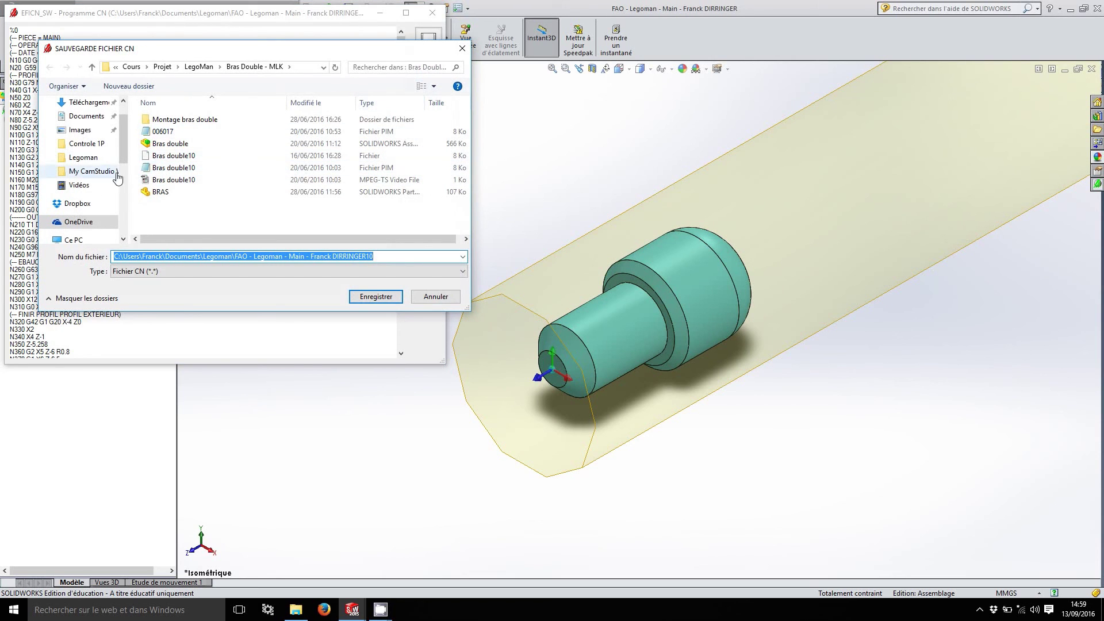
{"action": "left_click", "coordinate": [87, 115]}
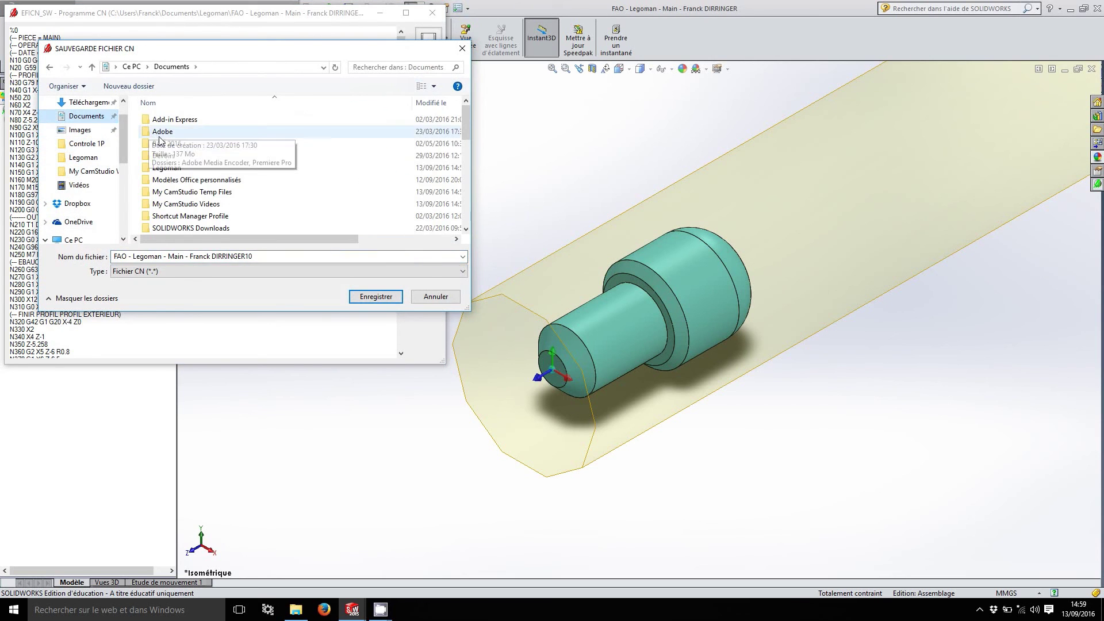
{"action": "double_click", "coordinate": [167, 167]}
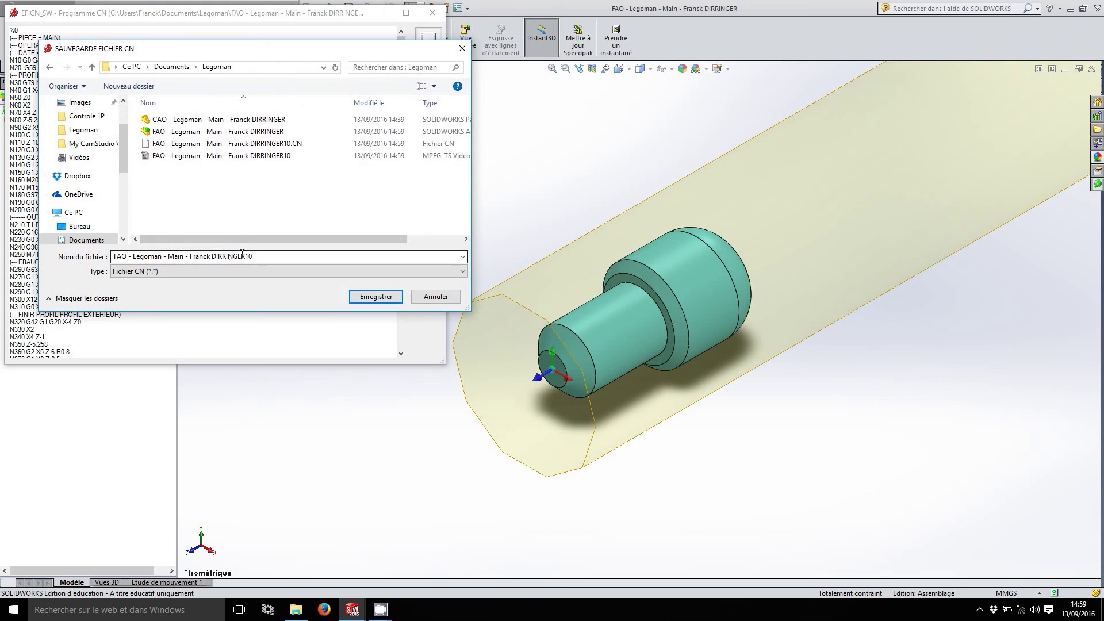
{"action": "key", "text": "ctrl+a"}
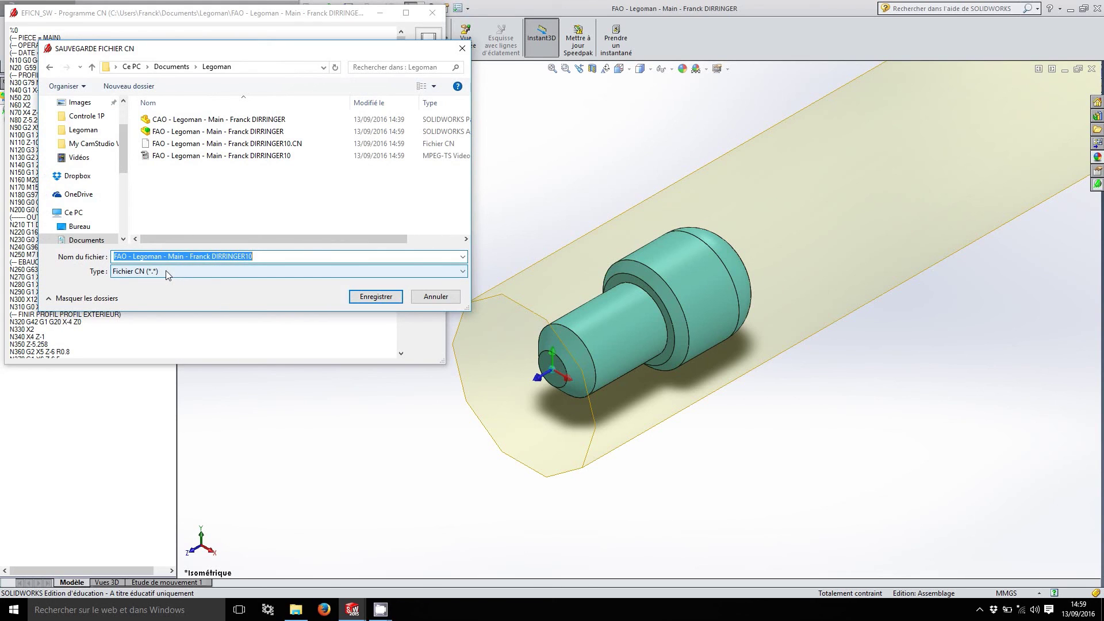
{"action": "type", "text": "%2016"}
{"action": "left_click", "coordinate": [399, 297]}
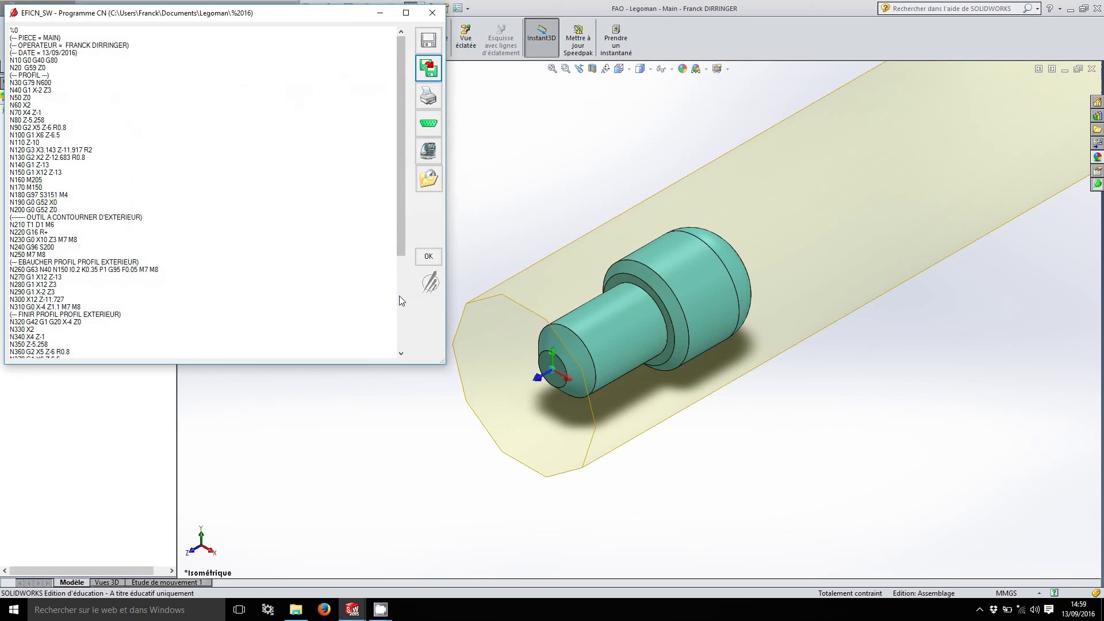
{"action": "left_click", "coordinate": [429, 256]}
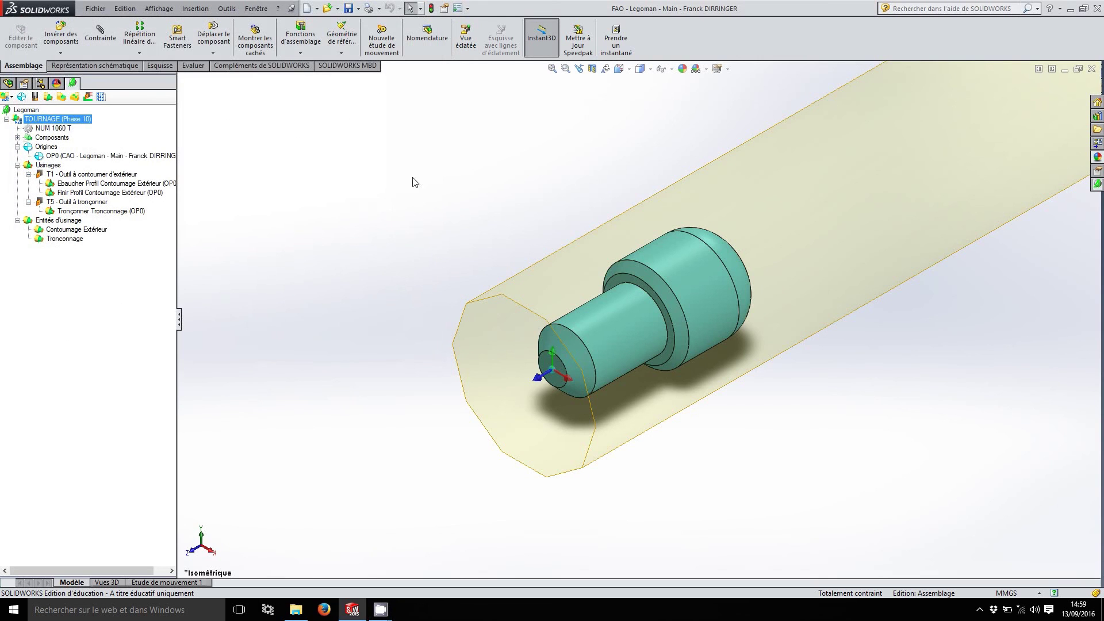
Step: Switch to File Explorer to check the saved NC files in the Legoman folder, and return to SOLIDWORKS
{"action": "left_click", "coordinate": [298, 611]}
{"action": "left_click", "coordinate": [182, 175]}
{"action": "left_click", "coordinate": [185, 163]}
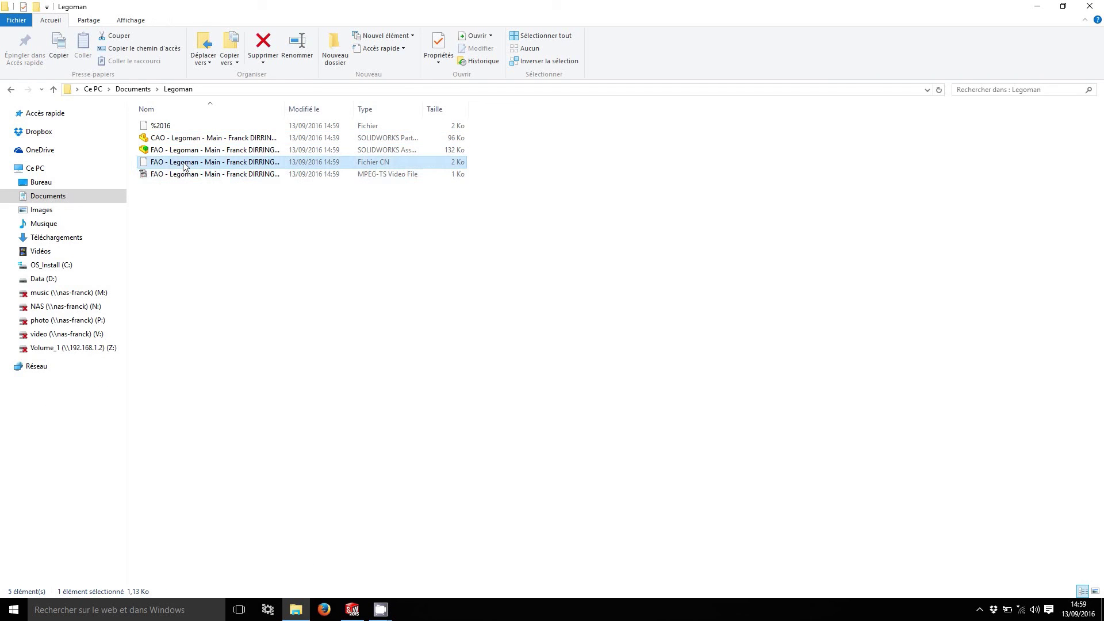
{"action": "left_click", "coordinate": [184, 128]}
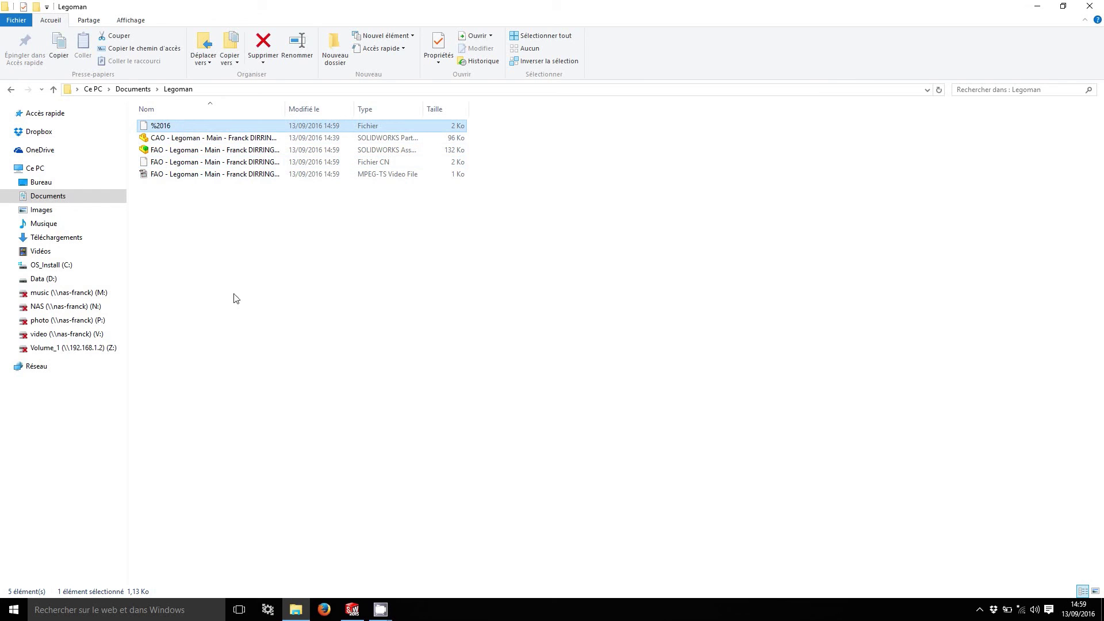
{"action": "left_click", "coordinate": [354, 611]}
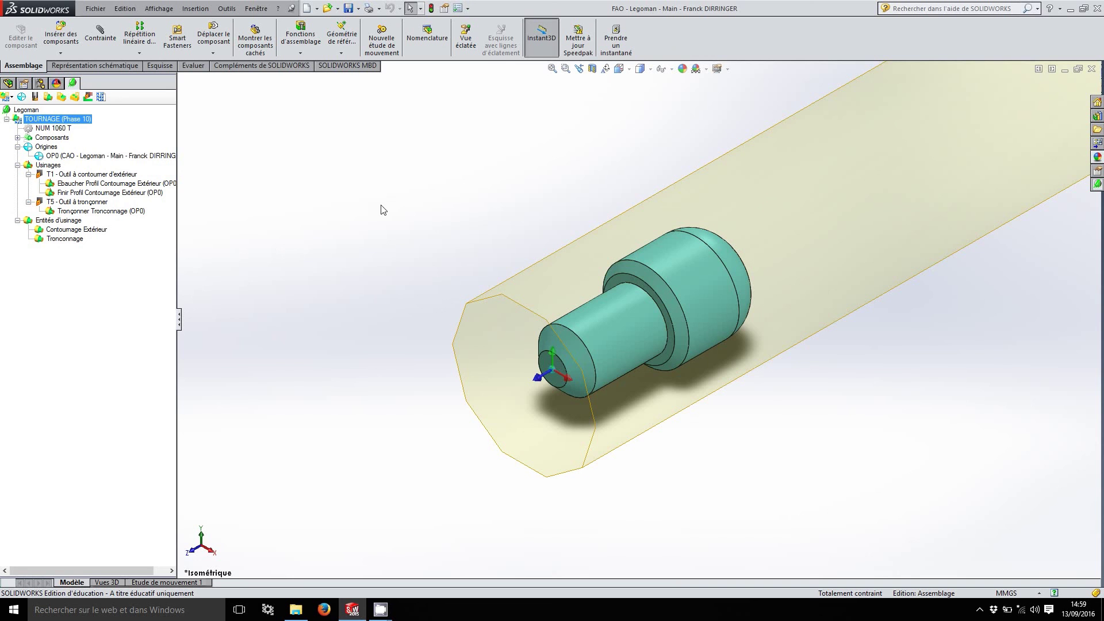